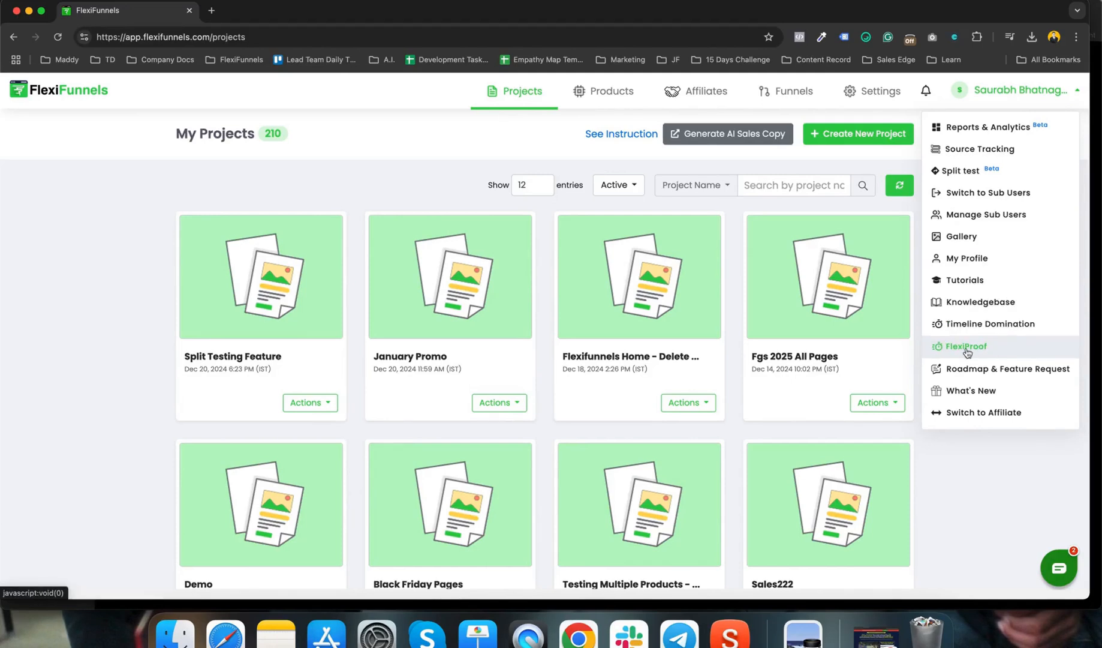
Open FlexiProof from the FlexiFunnels account options and look through the My Campaigns list
{"action": "left_click", "coordinate": [982, 348]}
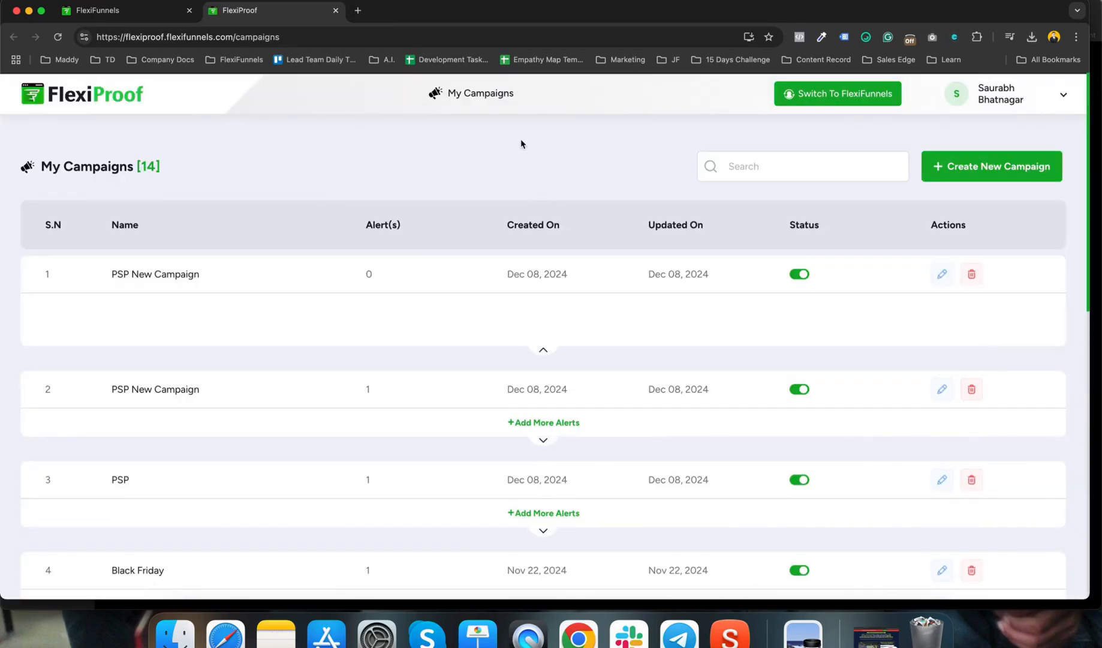
{"action": "scroll", "coordinate": [475, 189], "scroll_direction": "down", "scroll_amount": 10}
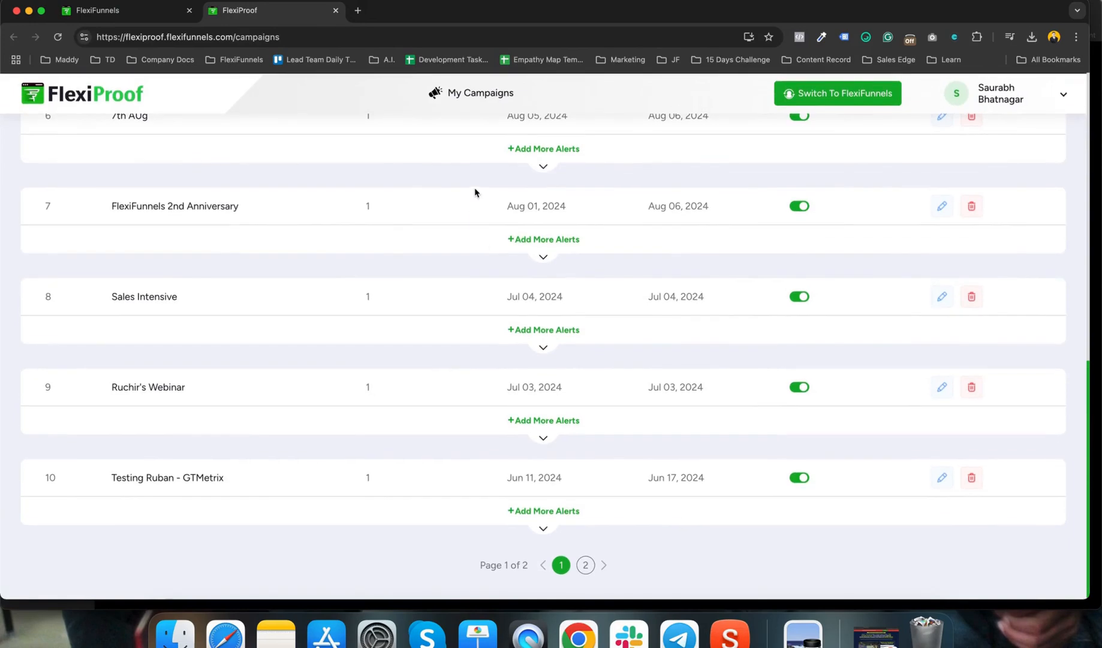
{"action": "scroll", "coordinate": [359, 234], "scroll_direction": "up", "scroll_amount": 10}
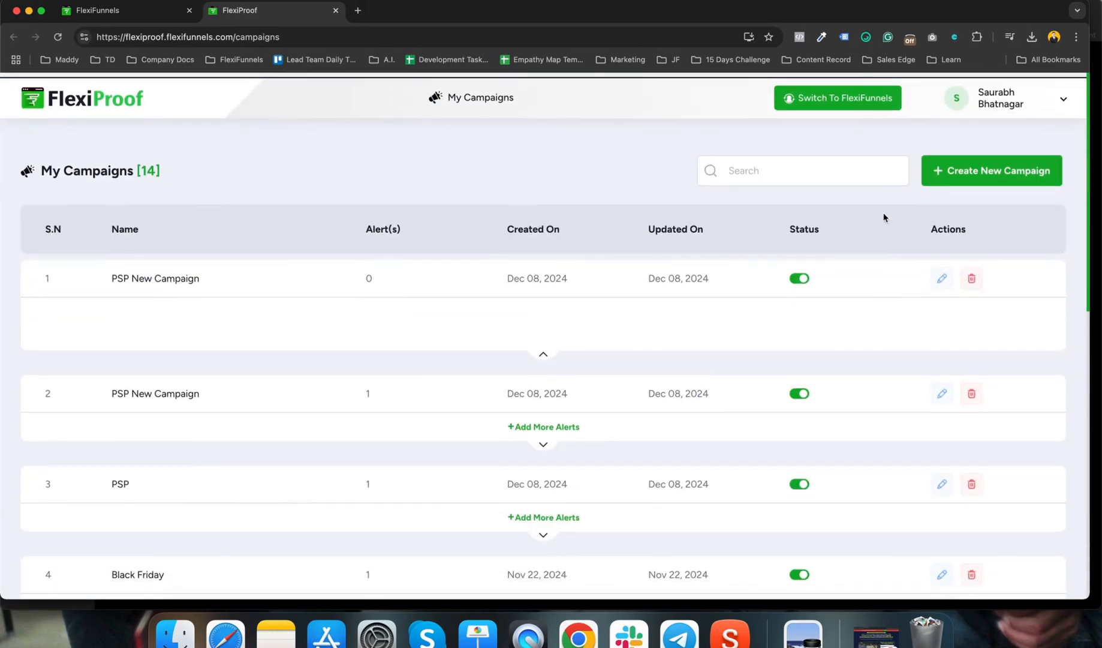
Open a second copy of the FlexiProof campaigns page in a new browser tab
{"action": "left_click", "coordinate": [224, 35]}
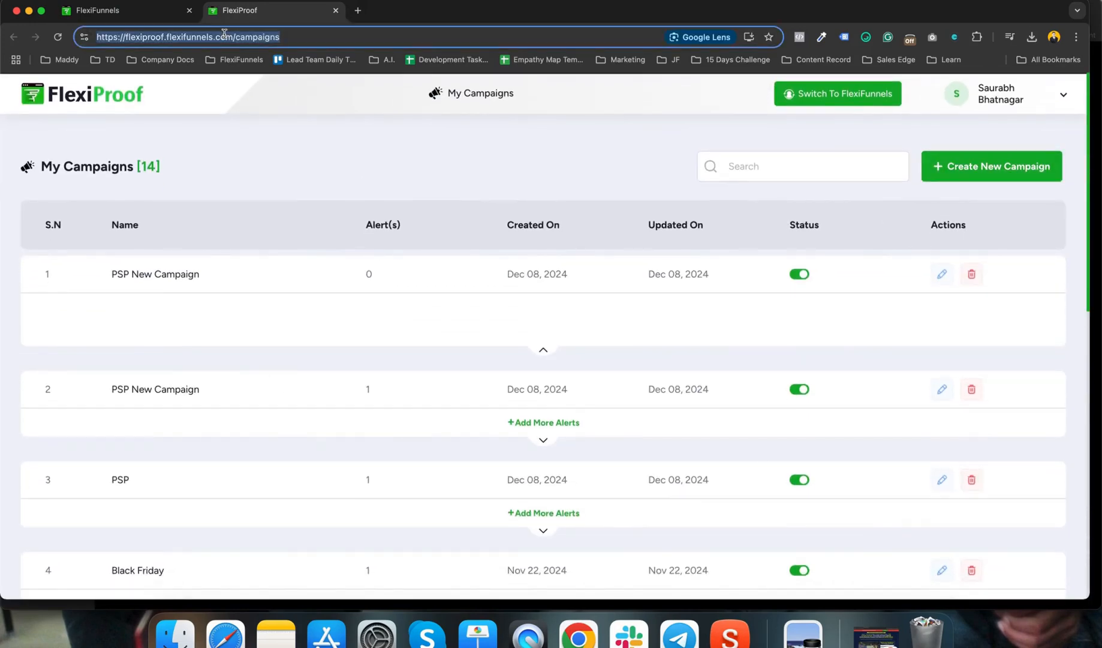
{"action": "key", "text": "super+c"}
{"action": "key", "text": "super+t"}
{"action": "key", "text": "super+v"}
{"action": "key", "text": "Return"}
Open the TFP campaign from the second page of the campaigns list for editing
{"action": "scroll", "coordinate": [515, 410], "scroll_direction": "down", "scroll_amount": 3}
{"action": "scroll", "coordinate": [515, 409], "scroll_direction": "down", "scroll_amount": 5}
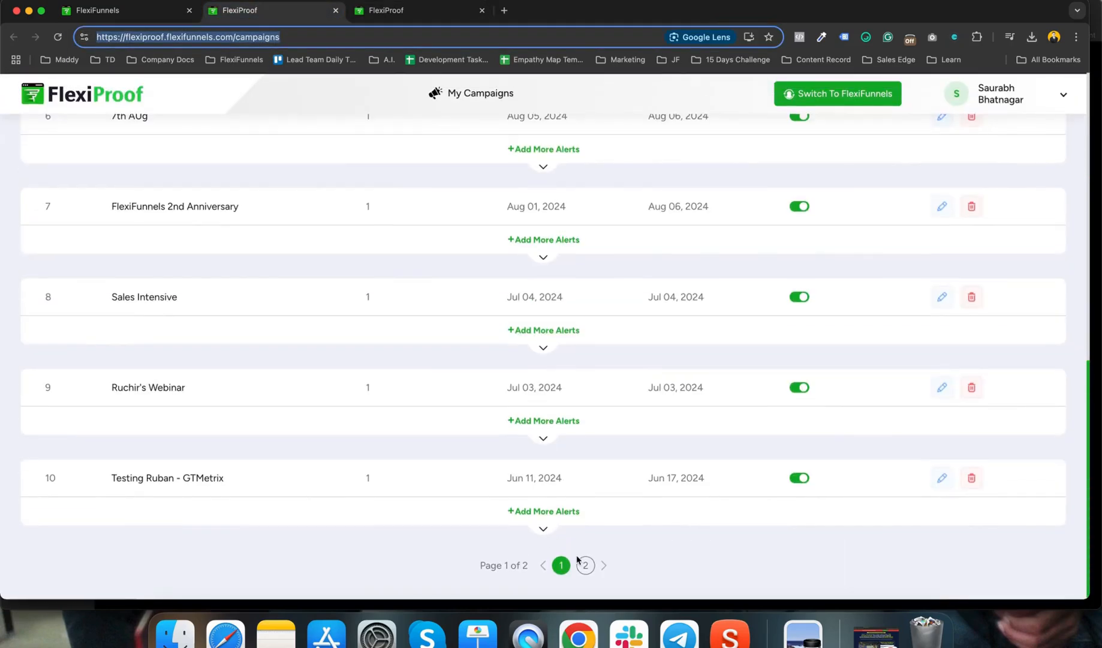
{"action": "left_click", "coordinate": [584, 565]}
{"action": "left_click", "coordinate": [939, 487]}
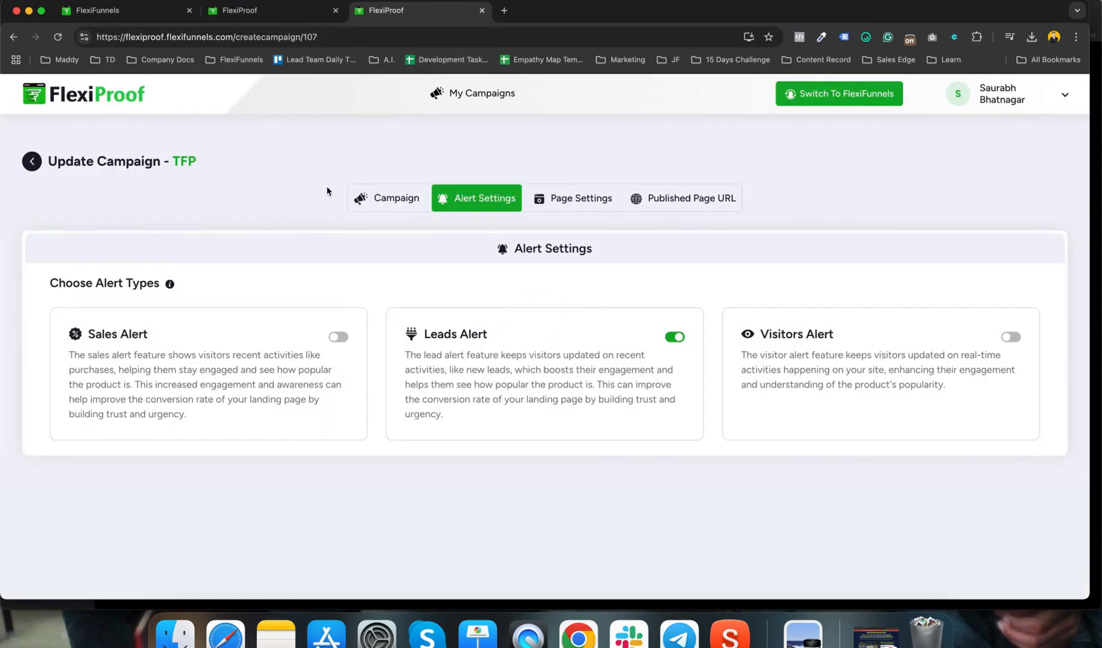
In the original FlexiProof tab, create a new campaign named "test" and enable its Leads Alert
{"action": "left_click", "coordinate": [280, 11]}
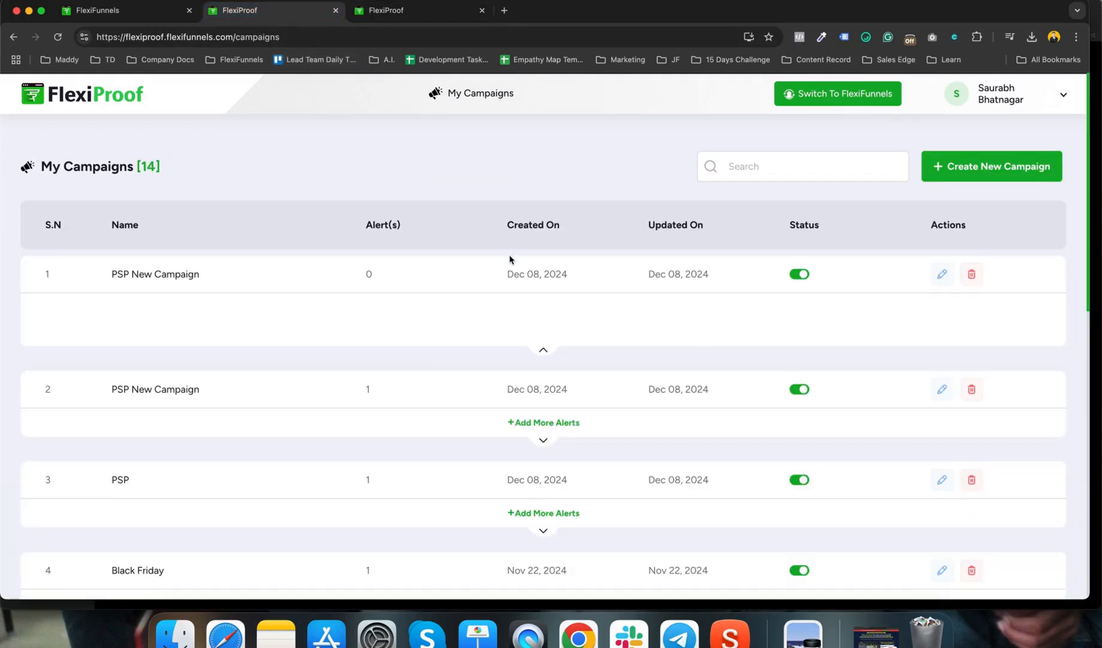
{"action": "left_click", "coordinate": [955, 166]}
{"action": "left_click", "coordinate": [477, 305]}
{"action": "type", "text": "test"}
{"action": "left_click", "coordinate": [447, 357]}
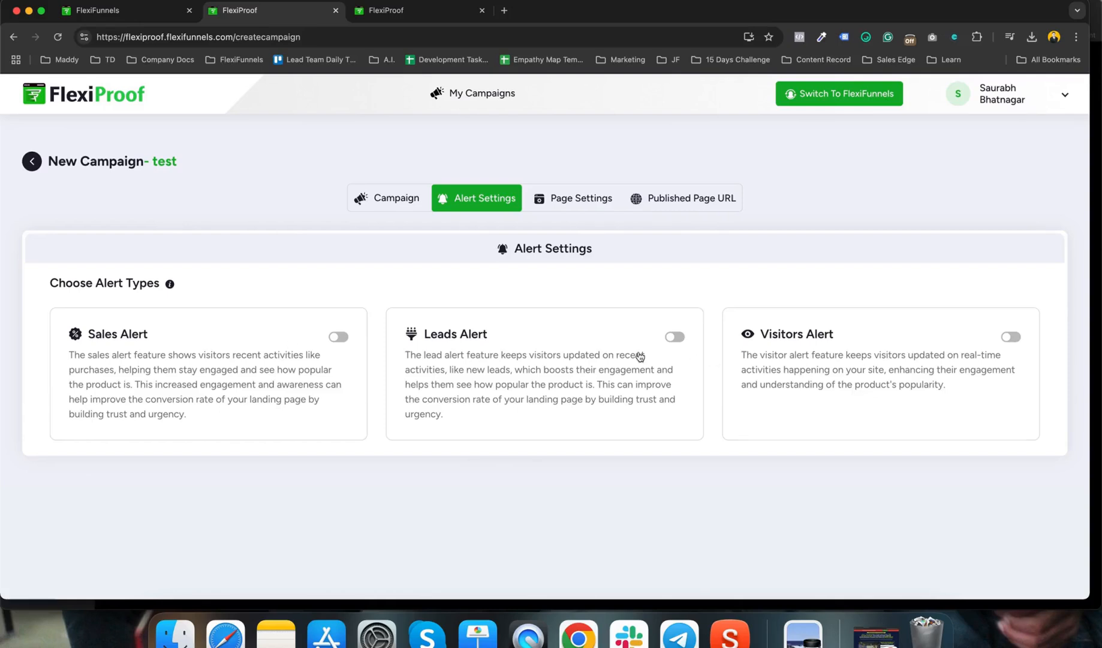
{"action": "left_click", "coordinate": [674, 336]}
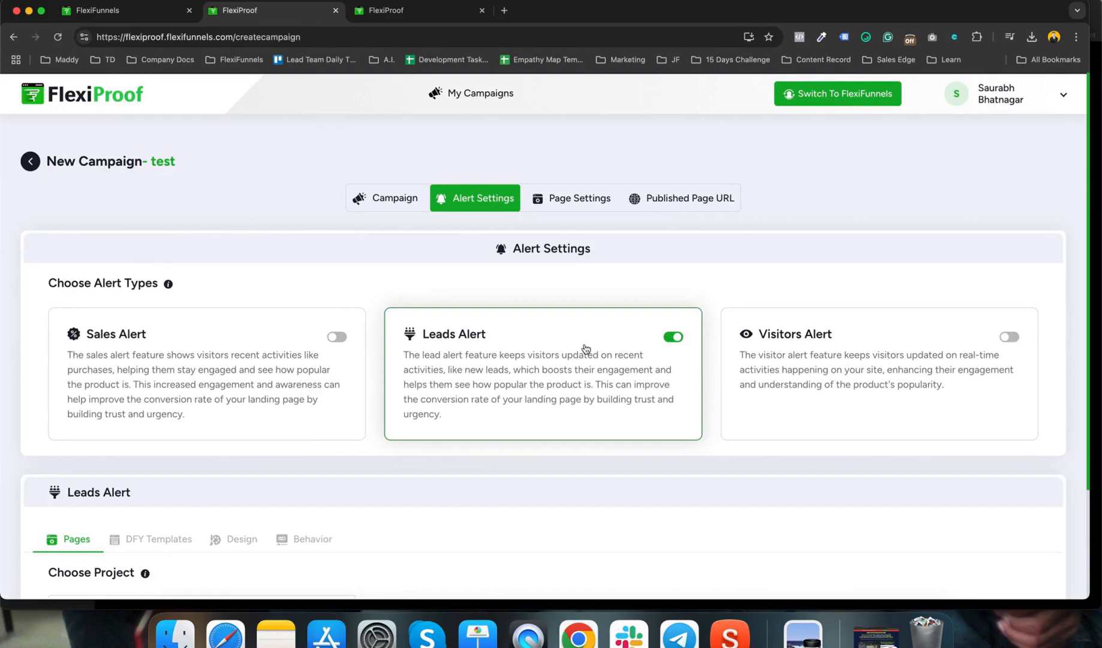
{"action": "scroll", "coordinate": [472, 401], "scroll_direction": "down", "scroll_amount": 3}
Return to the TFP campaign and open its Leads Alert configuration
{"action": "left_click", "coordinate": [409, 14]}
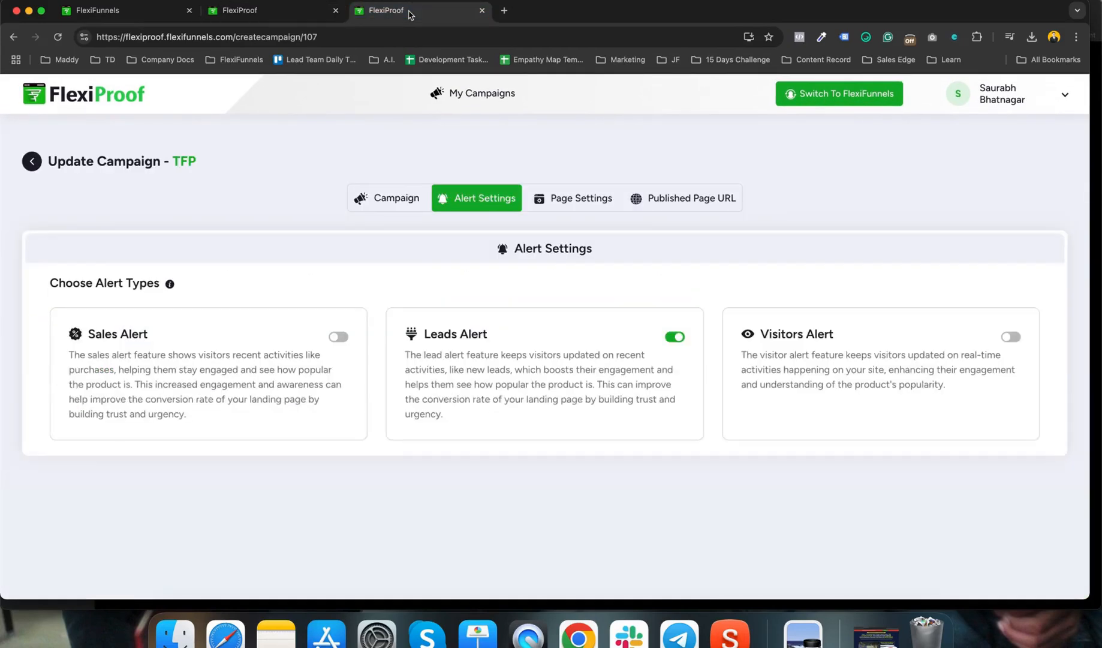
{"action": "left_click", "coordinate": [546, 397]}
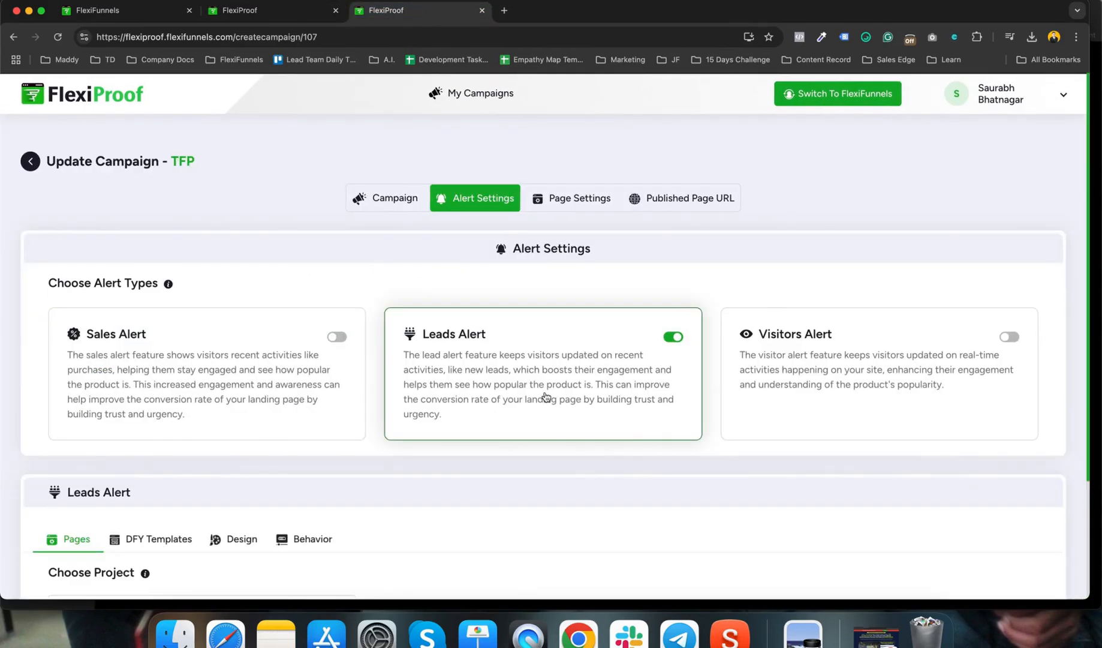
{"action": "scroll", "coordinate": [546, 396], "scroll_direction": "down", "scroll_amount": 5}
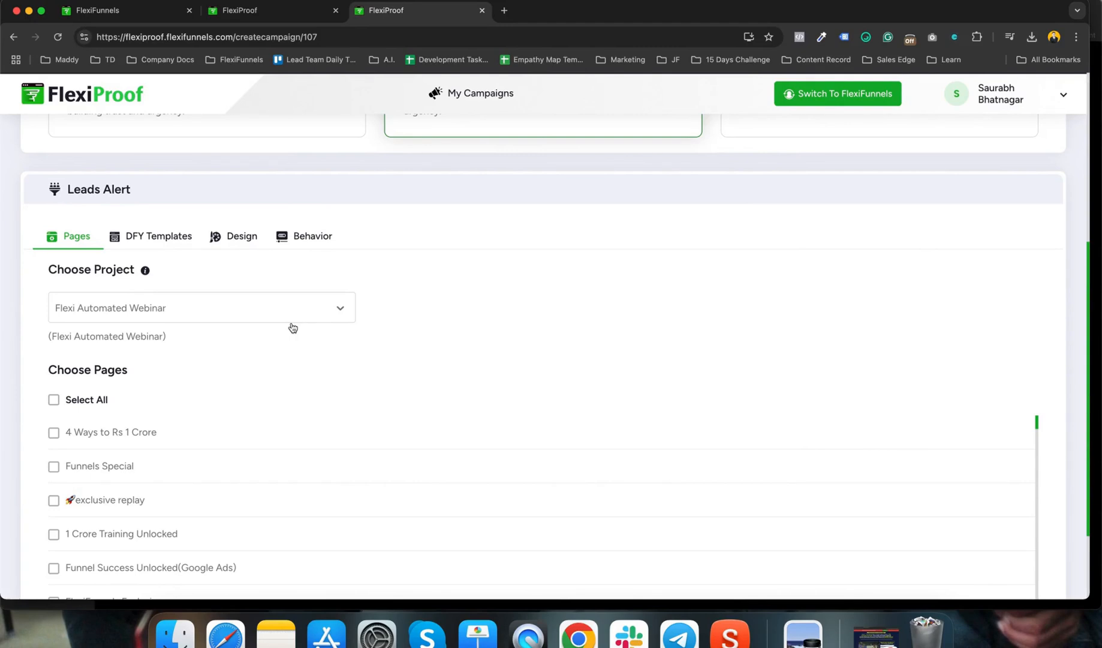
Examine which pages of the Flexi Automated Webinar project are chosen for the leads alert
{"action": "scroll", "coordinate": [293, 327], "scroll_direction": "down", "scroll_amount": 2}
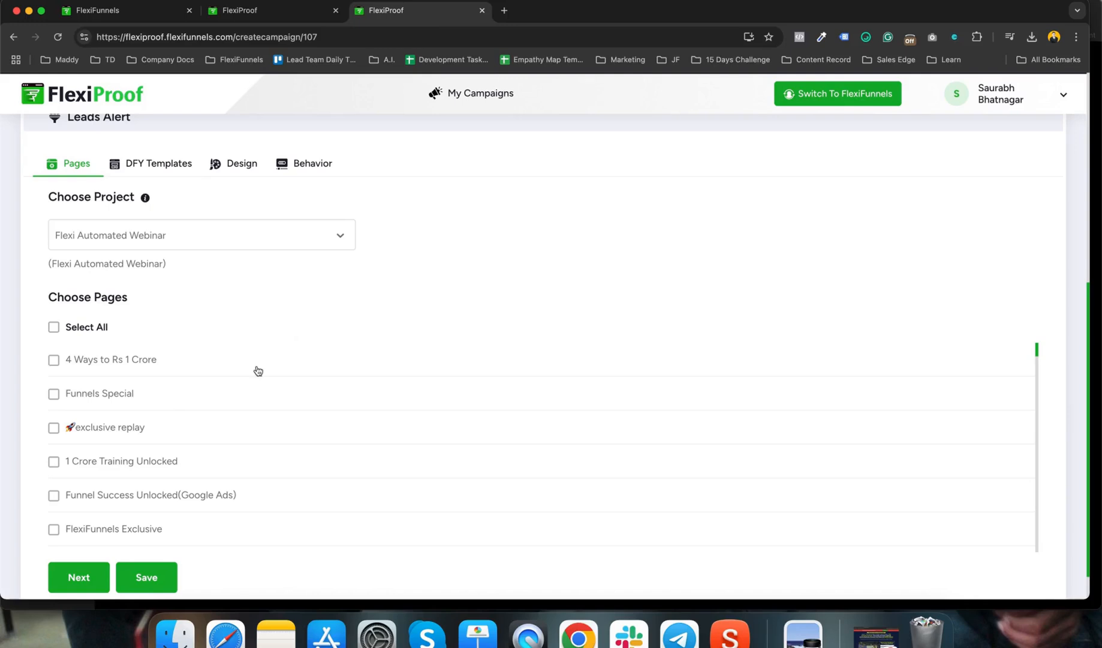
{"action": "scroll", "coordinate": [219, 415], "scroll_direction": "down", "scroll_amount": 2}
{"action": "scroll", "coordinate": [246, 456], "scroll_direction": "down", "scroll_amount": 4}
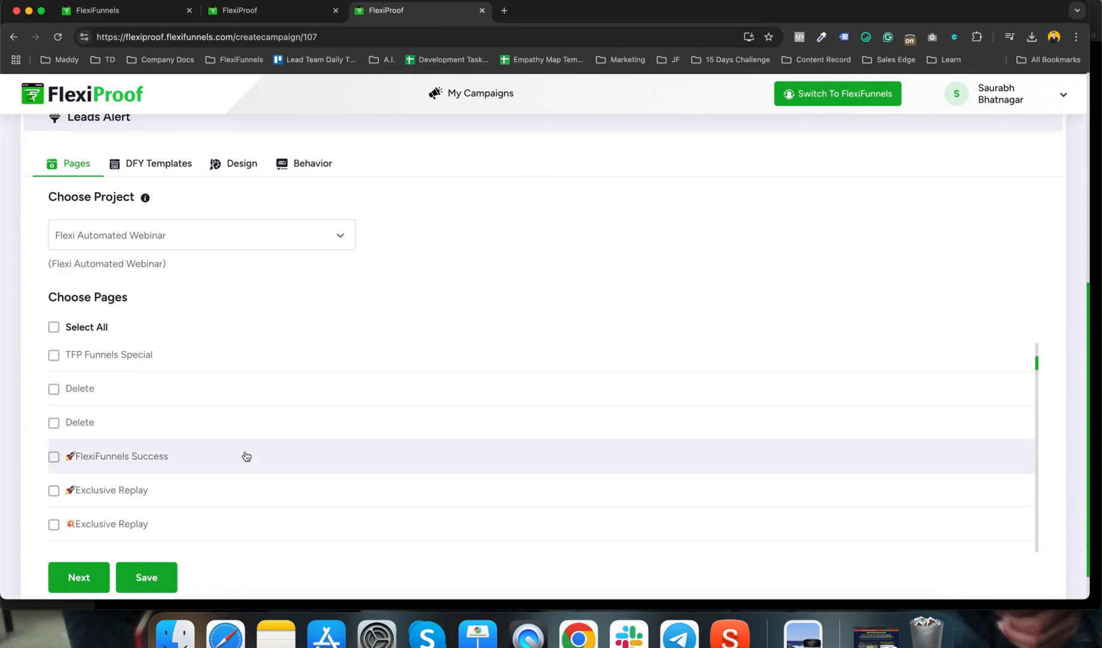
{"action": "scroll", "coordinate": [288, 377], "scroll_direction": "down", "scroll_amount": 3}
{"action": "scroll", "coordinate": [288, 376], "scroll_direction": "up", "scroll_amount": 10}
{"action": "scroll", "coordinate": [105, 474], "scroll_direction": "down", "scroll_amount": 5}
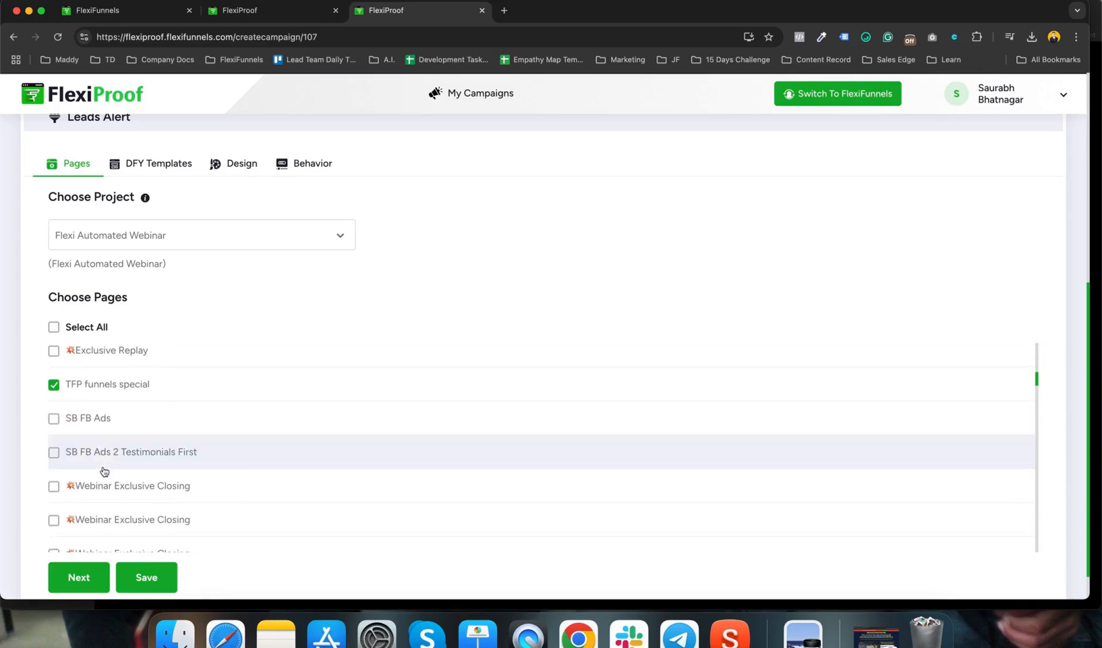
{"action": "scroll", "coordinate": [116, 371], "scroll_direction": "up", "scroll_amount": 2}
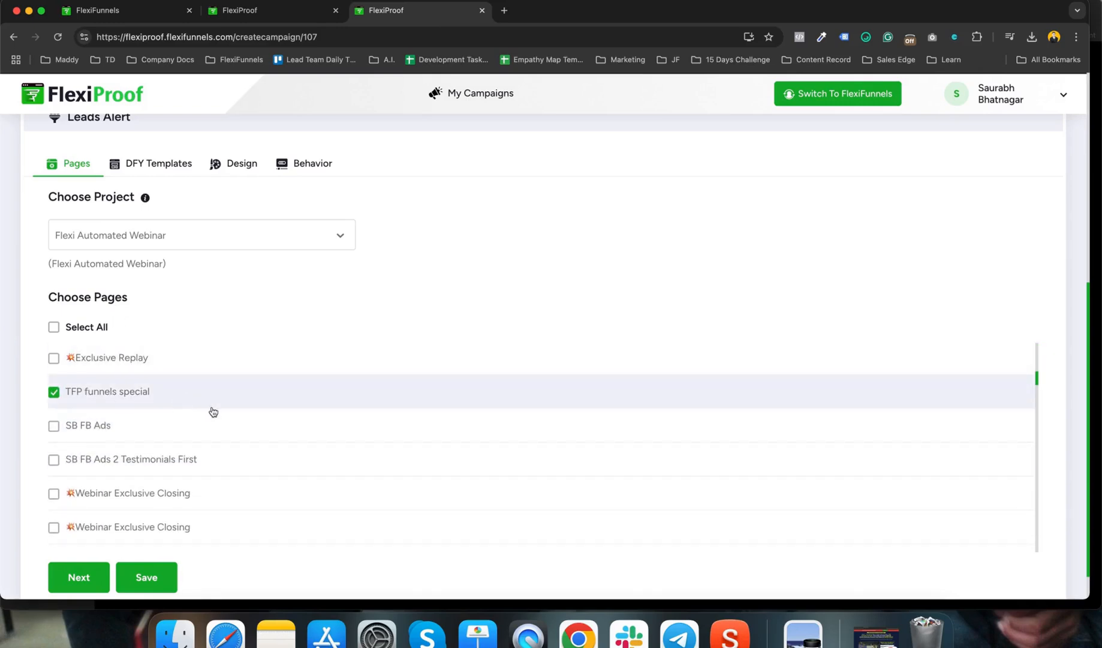
Advance past the page selection and DFY Templates to the leads alert's Design settings
{"action": "left_click", "coordinate": [86, 581]}
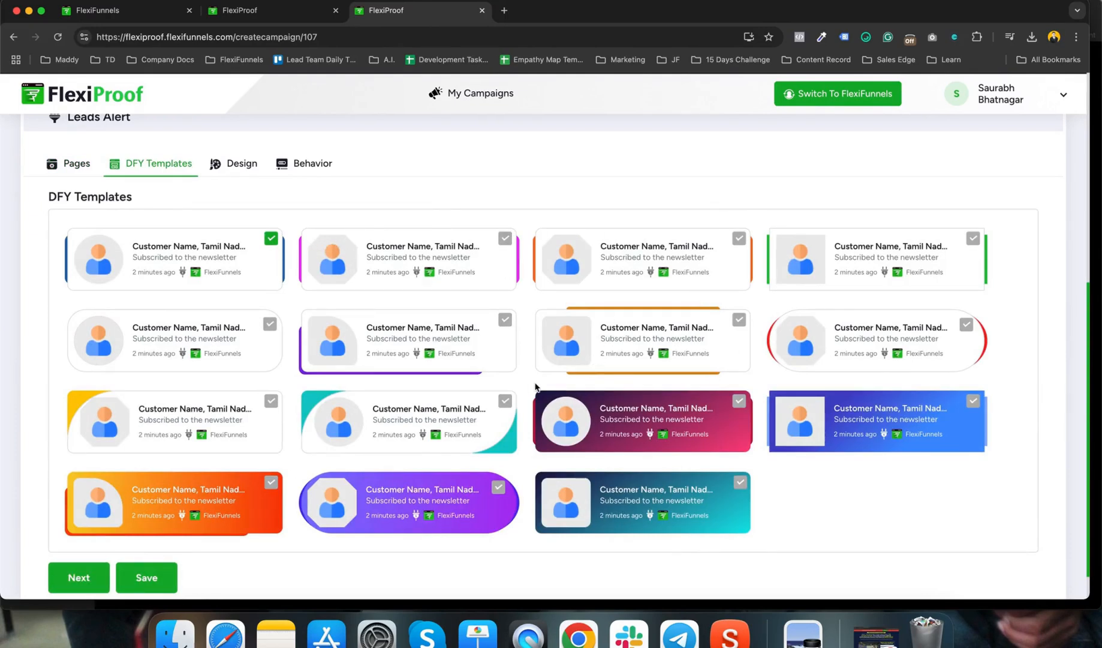
{"action": "left_click", "coordinate": [83, 579]}
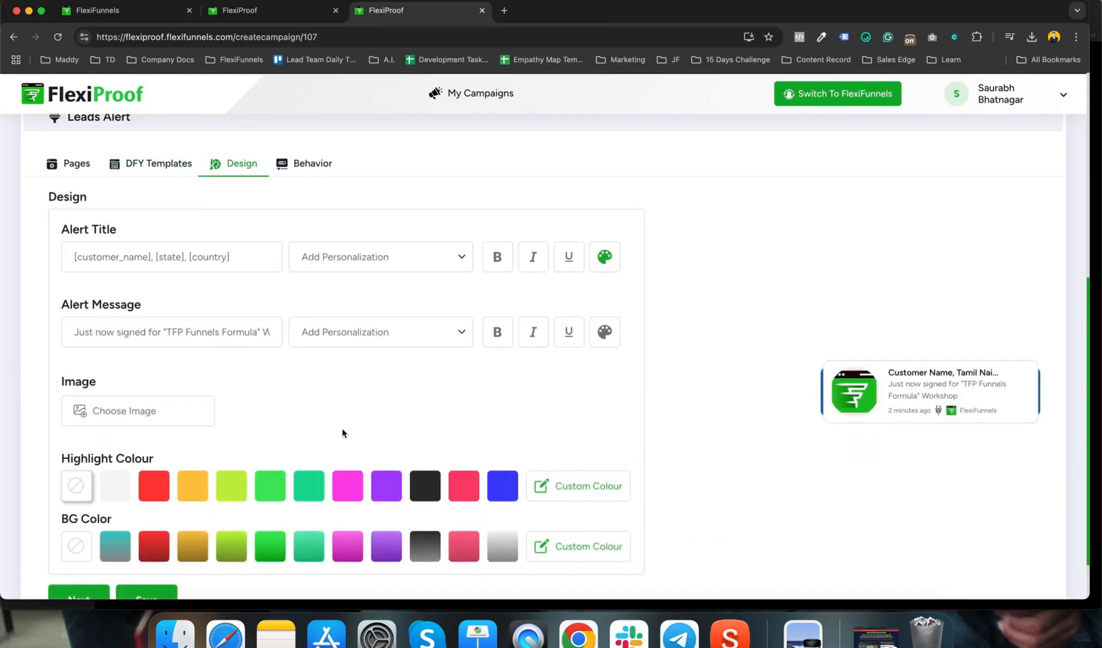
{"action": "scroll", "coordinate": [598, 363], "scroll_direction": "down", "scroll_amount": 1}
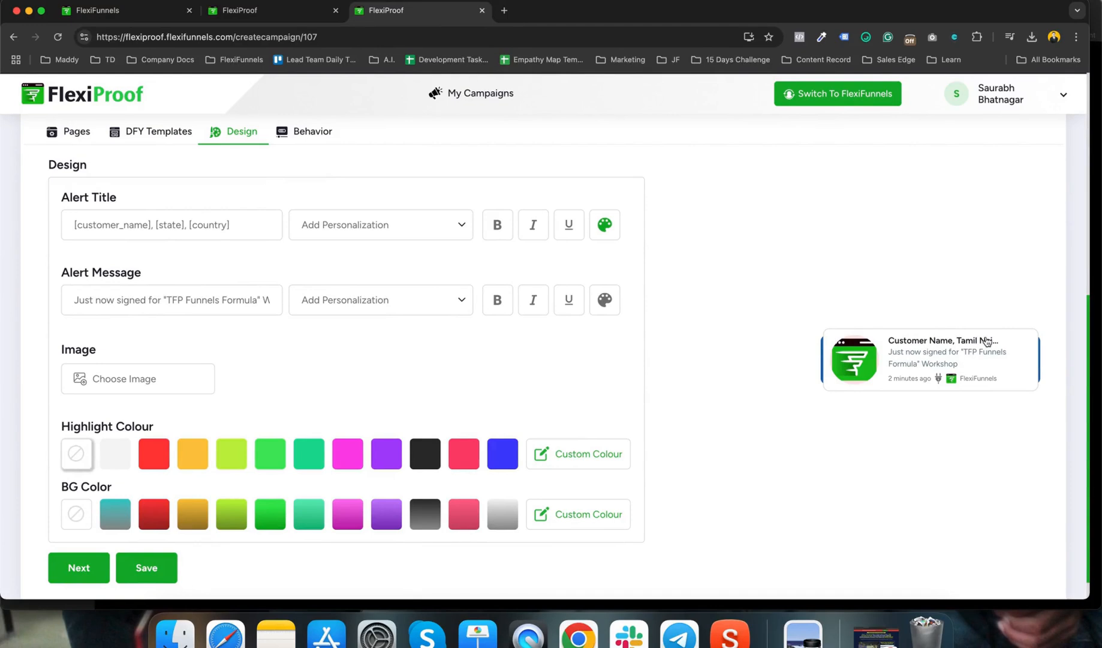
Copy and clear the alert title, and rebuild it from the Customer Name, State and Country personalization fields
{"action": "left_click", "coordinate": [249, 229]}
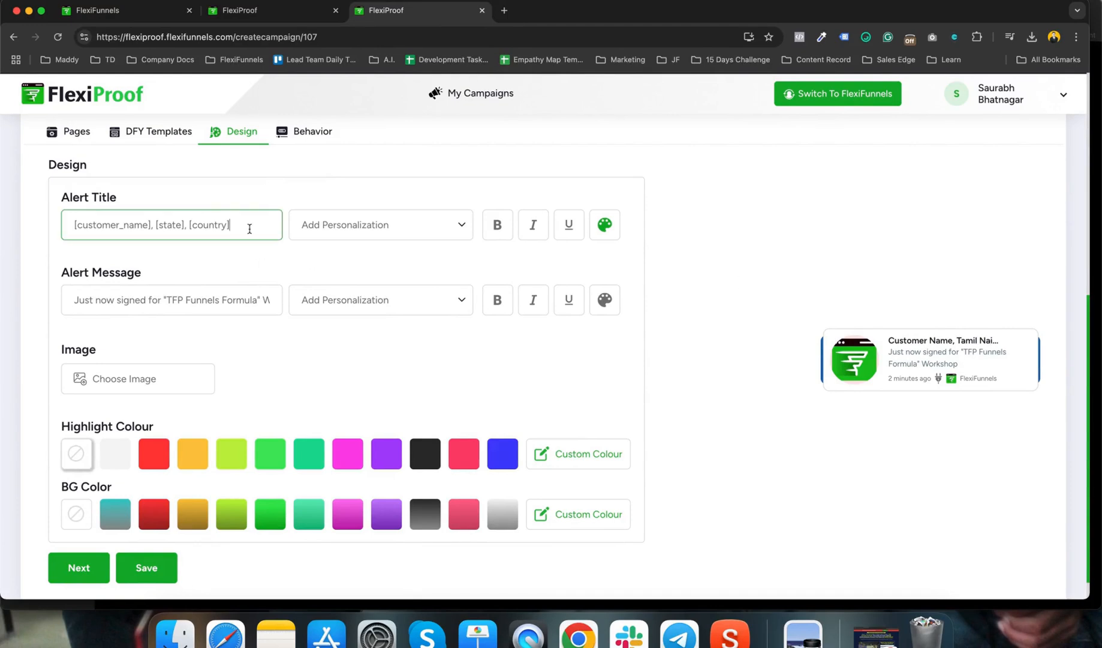
{"action": "triple_click", "coordinate": [238, 225]}
{"action": "key", "text": "super+c"}
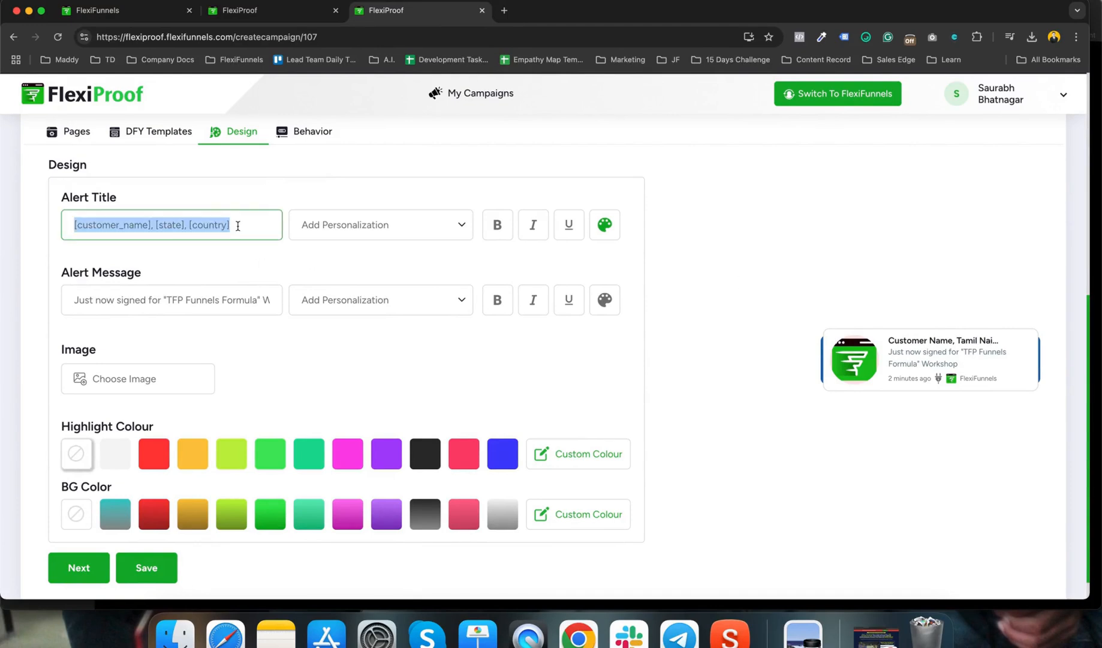
{"action": "key", "text": "BackSpace"}
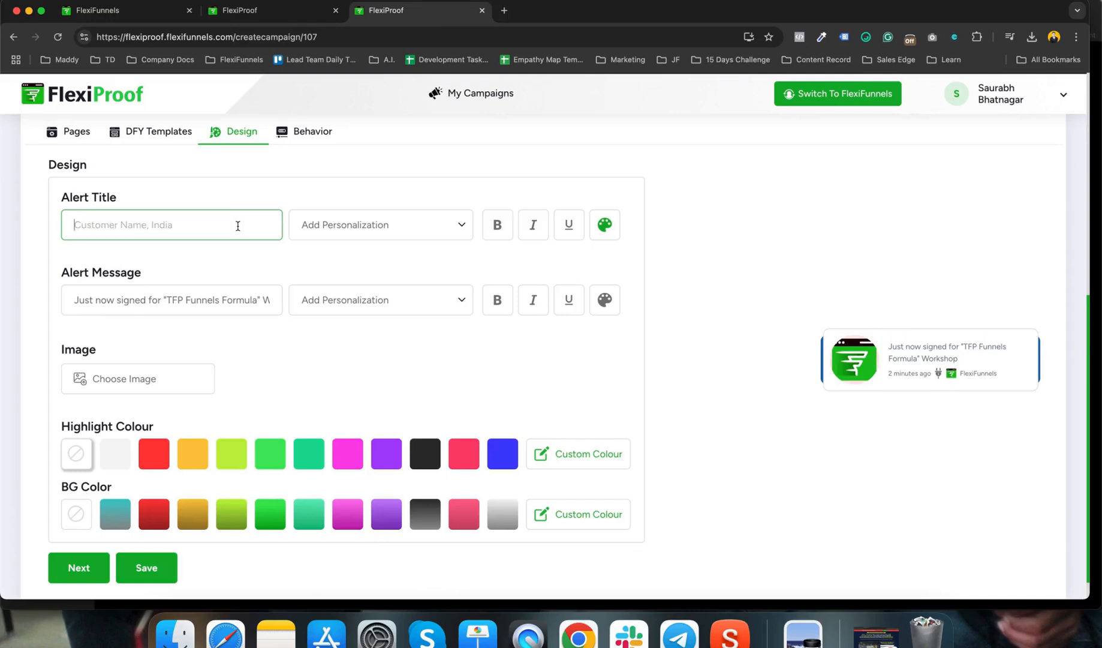
{"action": "left_click", "coordinate": [415, 230]}
{"action": "left_click", "coordinate": [367, 242]}
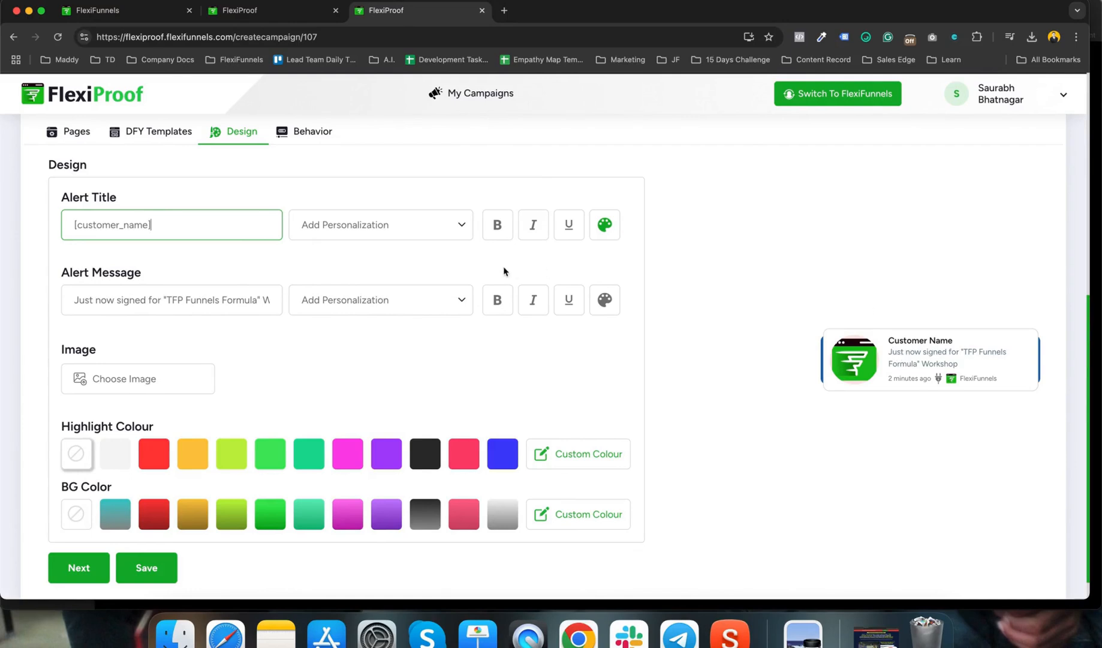
{"action": "left_click", "coordinate": [463, 229]}
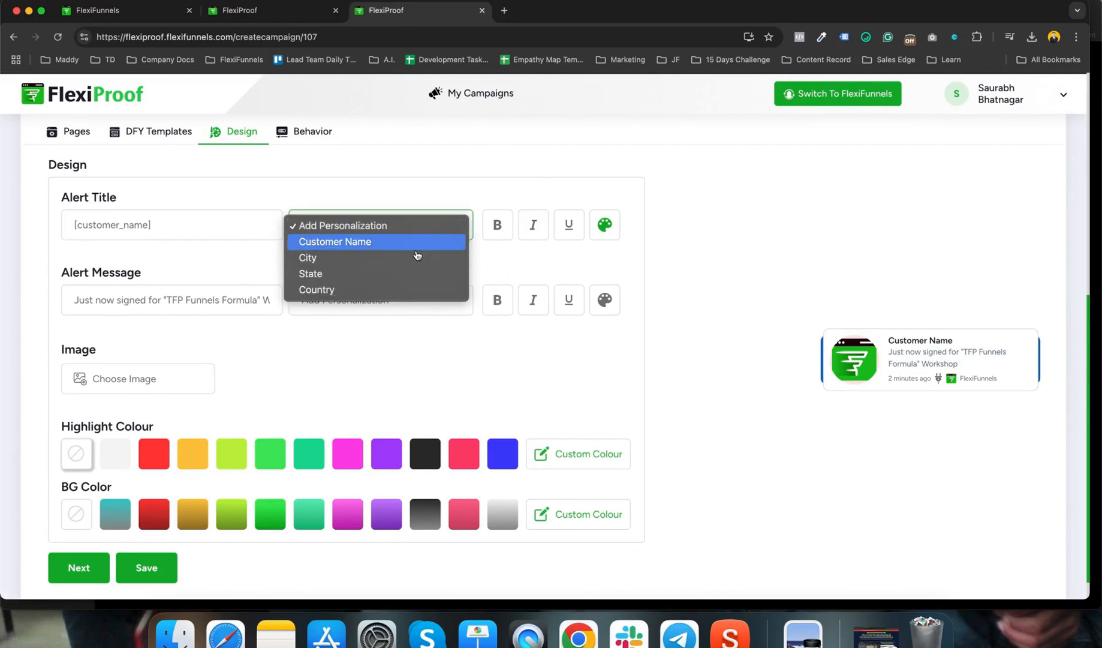
{"action": "left_click", "coordinate": [376, 274]}
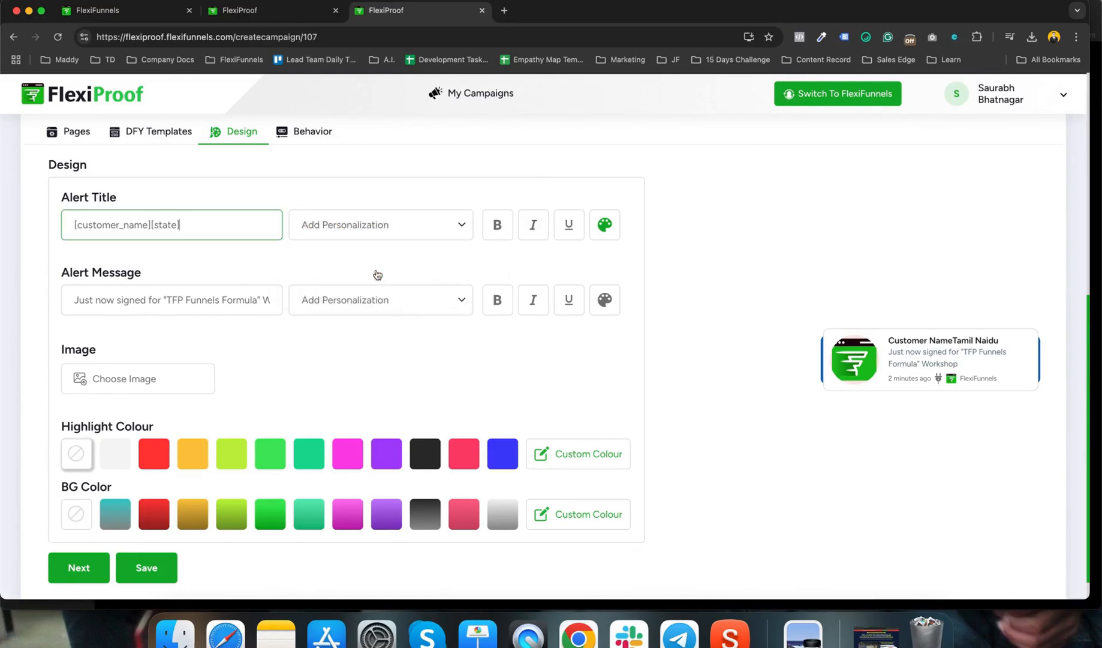
{"action": "left_click", "coordinate": [338, 237]}
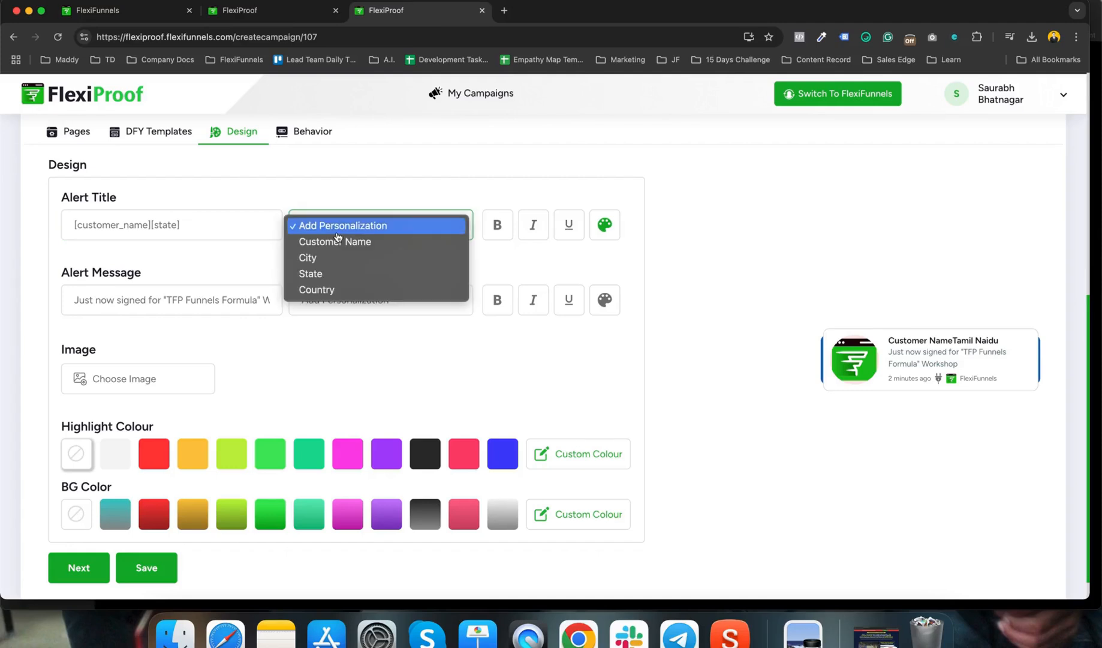
{"action": "left_click", "coordinate": [355, 289]}
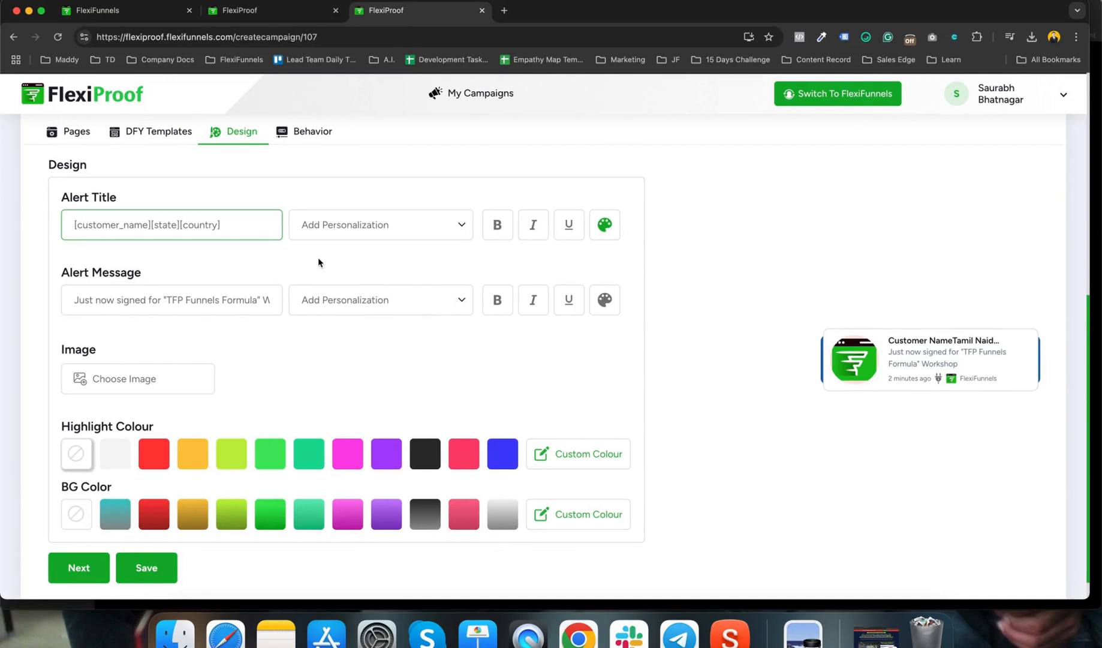
Replace the alert title with the copied text "[customer_name], [state], [country]"
{"action": "triple_click", "coordinate": [244, 229]}
{"action": "key", "text": "super+v"}
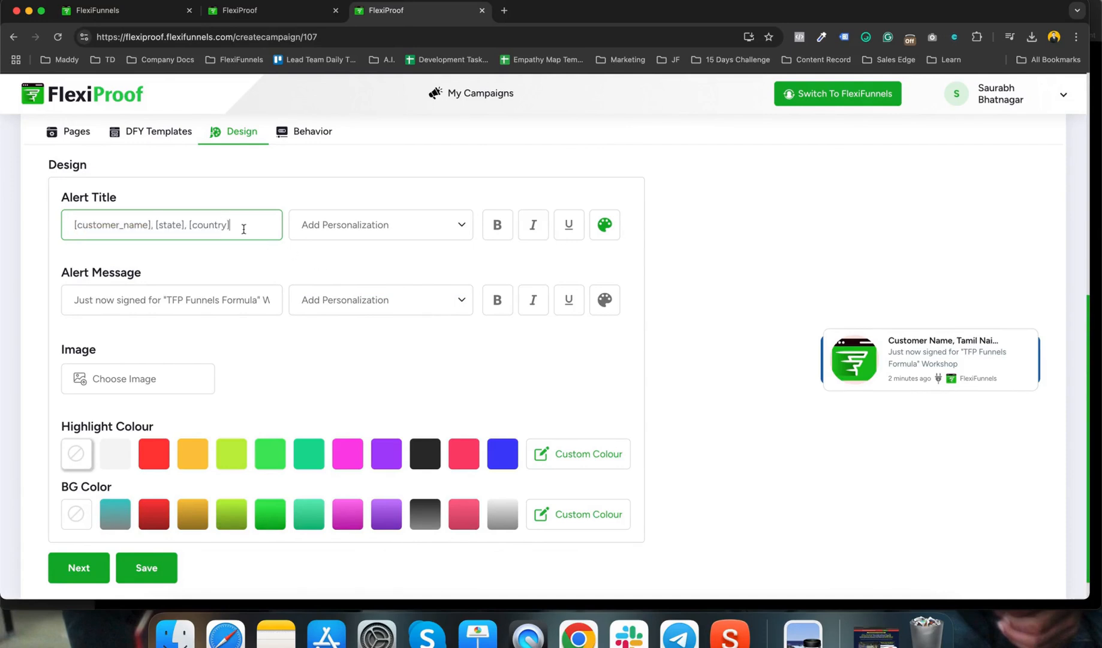
{"action": "left_click", "coordinate": [269, 274]}
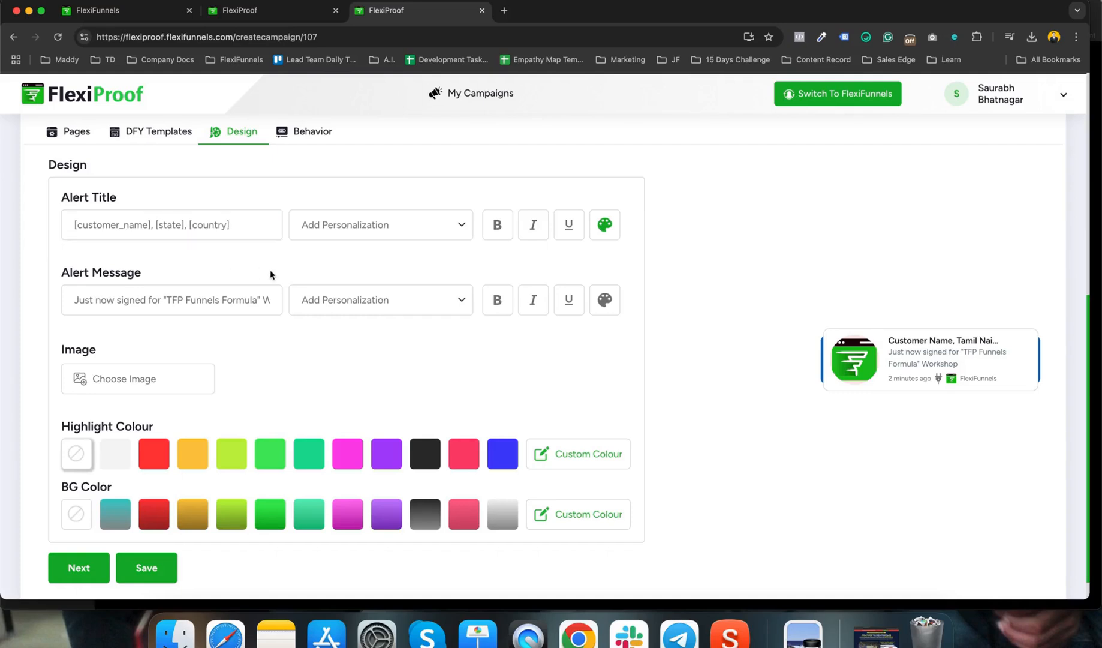
Read the full text of the alert message and compare it with the alert preview
{"action": "left_click", "coordinate": [226, 298]}
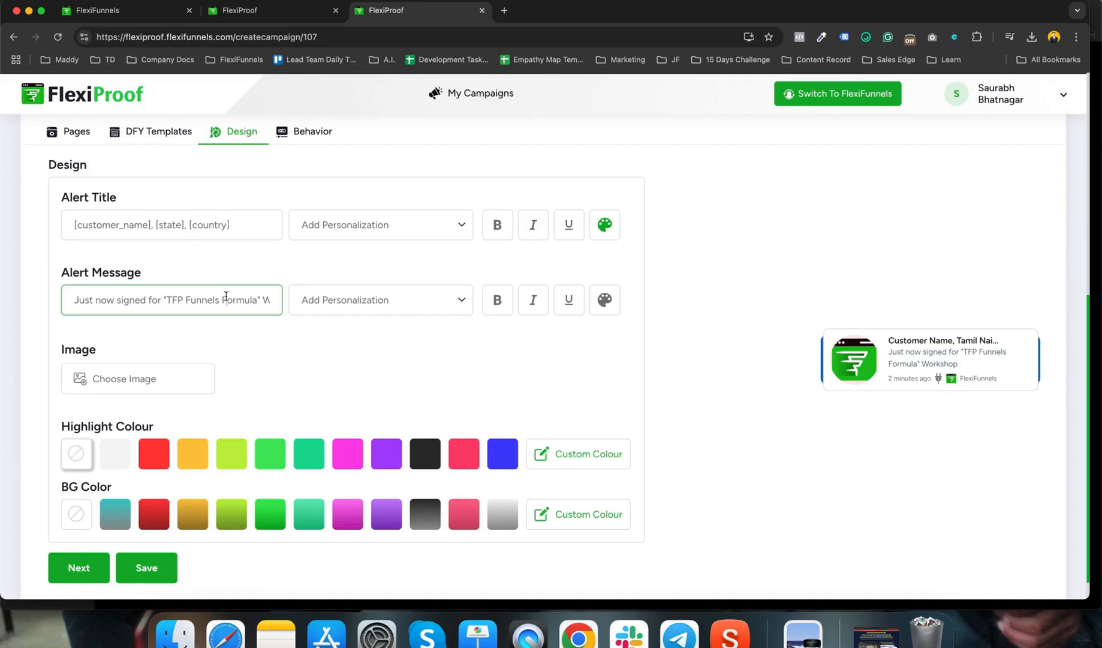
{"action": "scroll", "coordinate": [226, 296], "scroll_direction": "right", "scroll_amount": 2}
{"action": "scroll", "coordinate": [224, 296], "scroll_direction": "left", "scroll_amount": 2}
{"action": "scroll", "coordinate": [168, 298], "scroll_direction": "right", "scroll_amount": 2}
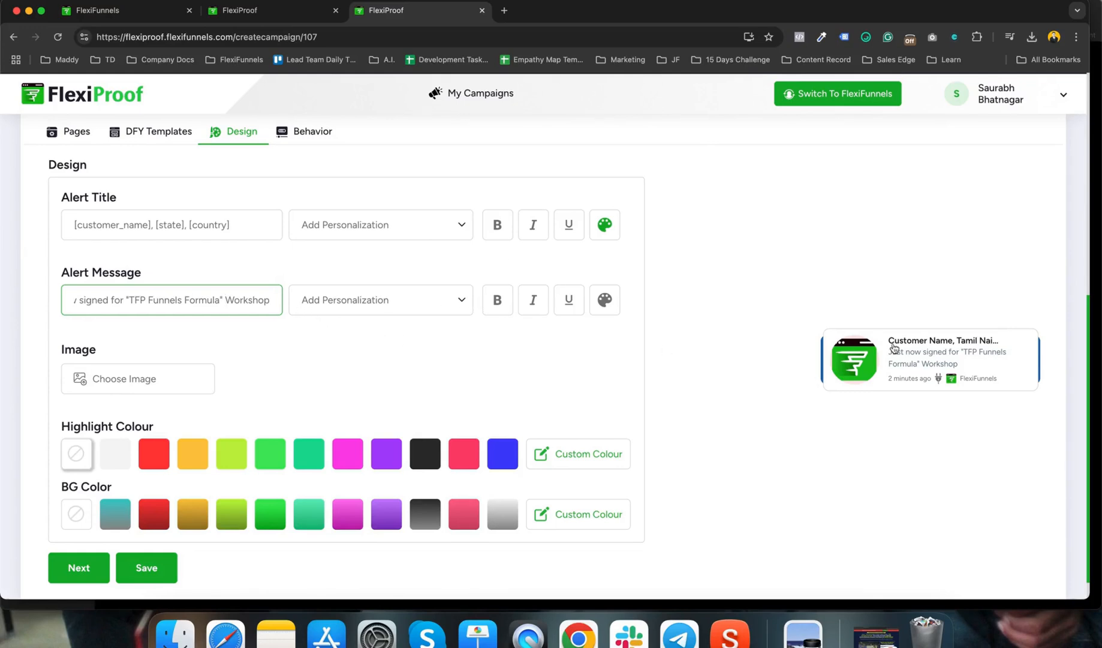
Try bold, italic and underline formatting in turn on the alert message
{"action": "left_click", "coordinate": [488, 306]}
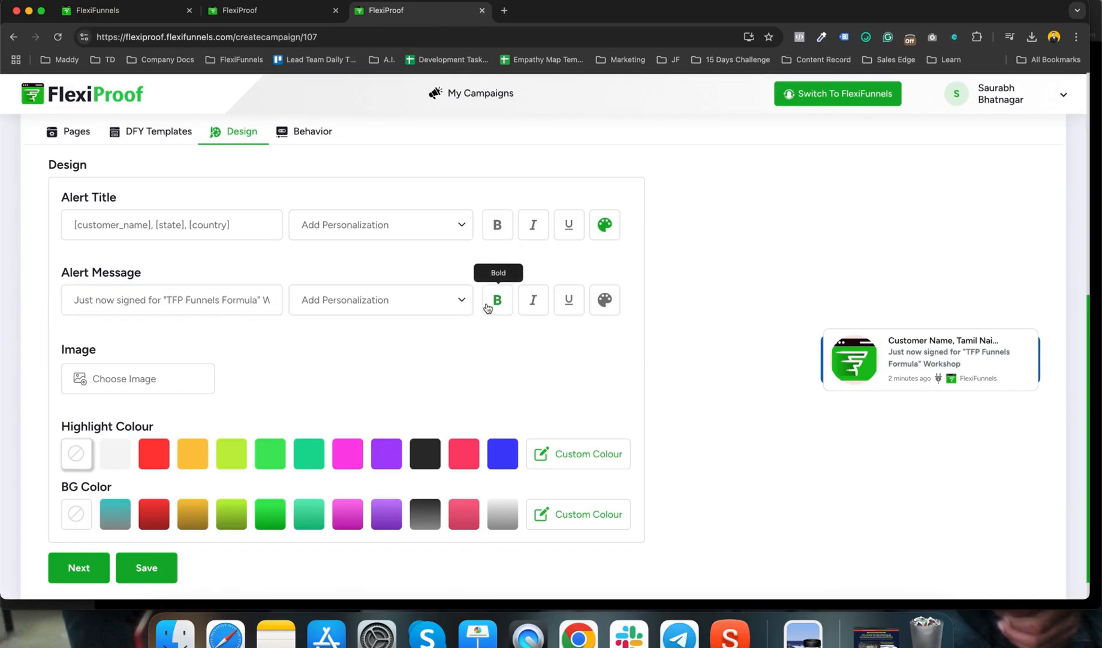
{"action": "left_click", "coordinate": [488, 307]}
{"action": "left_click", "coordinate": [539, 307]}
{"action": "left_click", "coordinate": [539, 308]}
{"action": "left_click", "coordinate": [558, 305]}
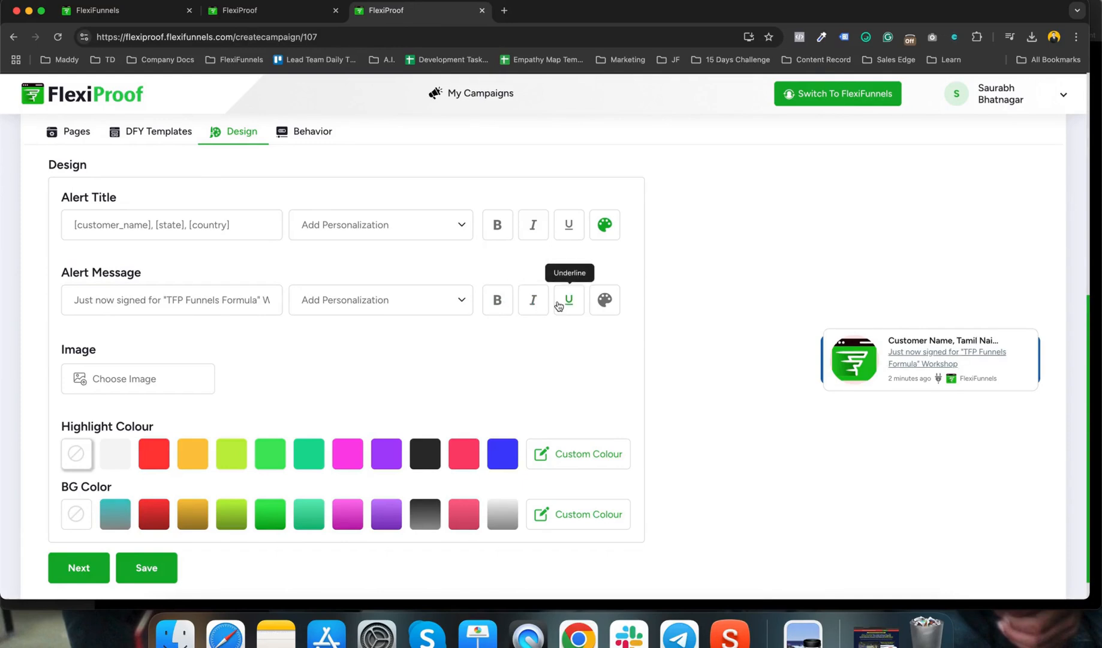
Try toggling bold and italic formatting on the alert title
{"action": "left_click", "coordinate": [502, 225]}
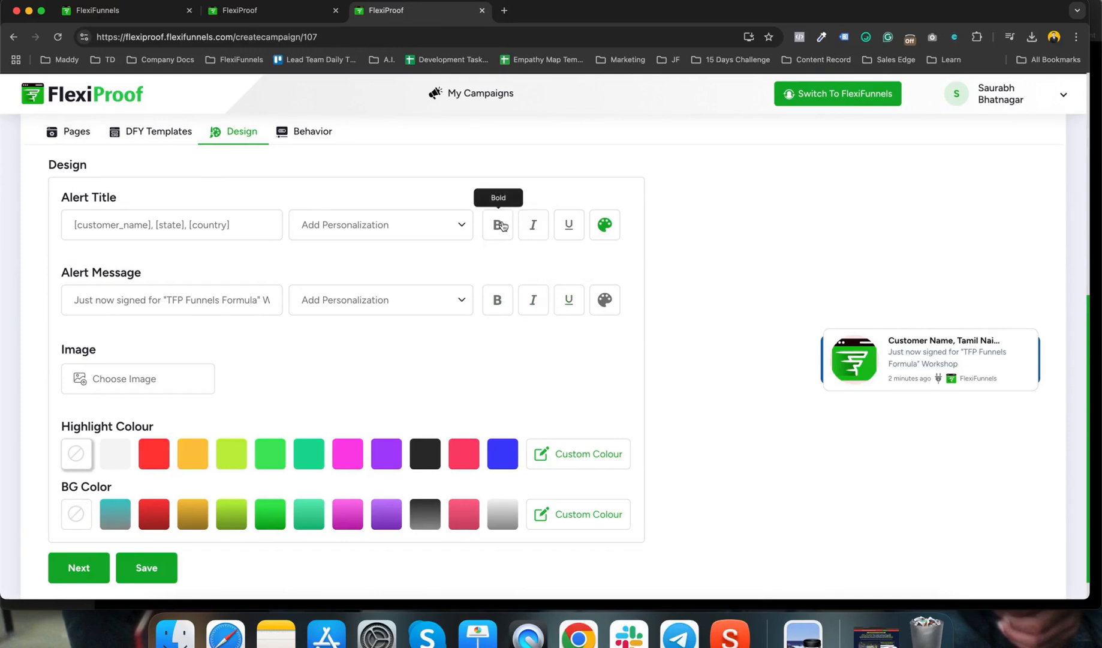
{"action": "left_click", "coordinate": [503, 226]}
{"action": "left_click", "coordinate": [532, 226]}
{"action": "left_click", "coordinate": [533, 226]}
Set the alert message's text colour to red #FF3A3A
{"action": "left_click", "coordinate": [607, 302]}
{"action": "left_click", "coordinate": [601, 343]}
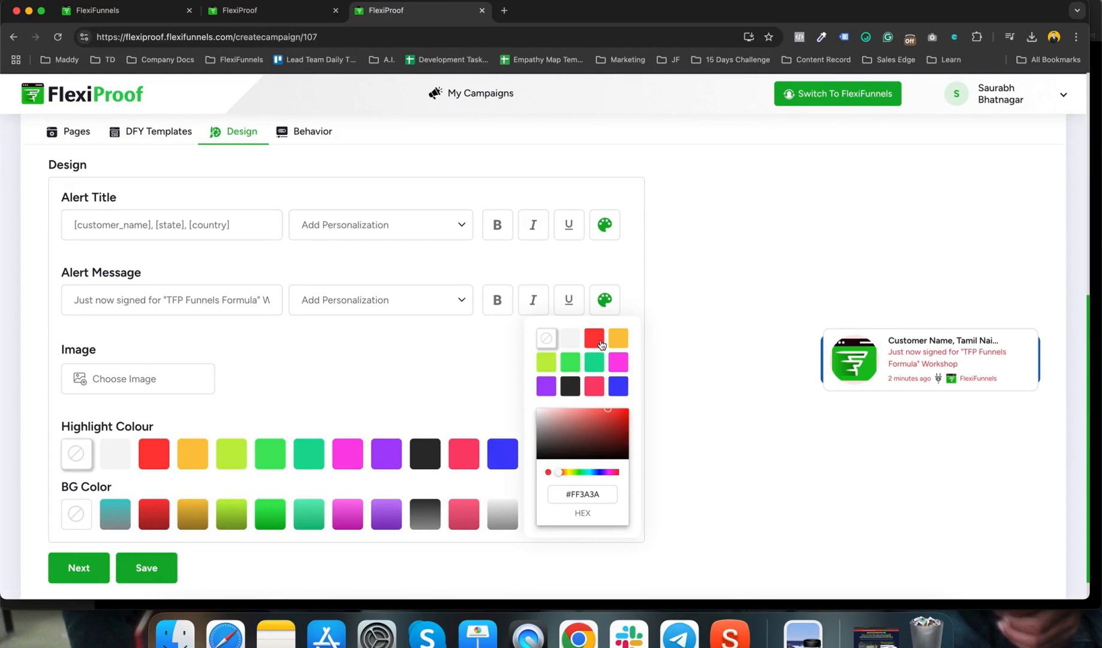
Clear the custom text colour of the alert message and view its available personalization fields
{"action": "left_click", "coordinate": [546, 340]}
{"action": "left_click", "coordinate": [370, 311]}
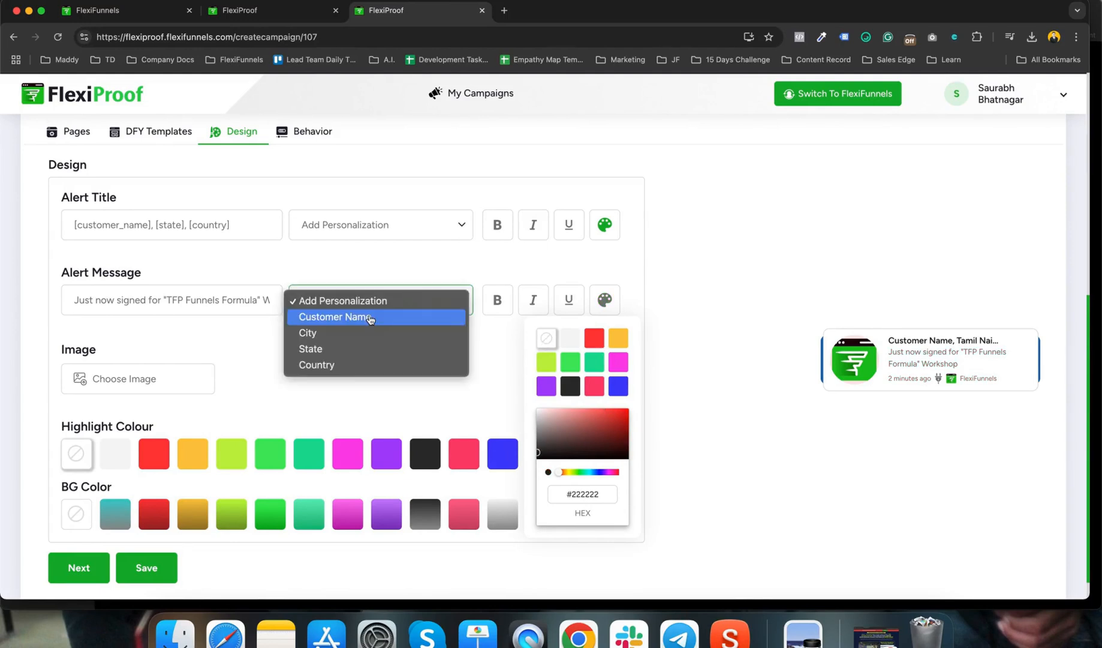
{"action": "left_click", "coordinate": [245, 330]}
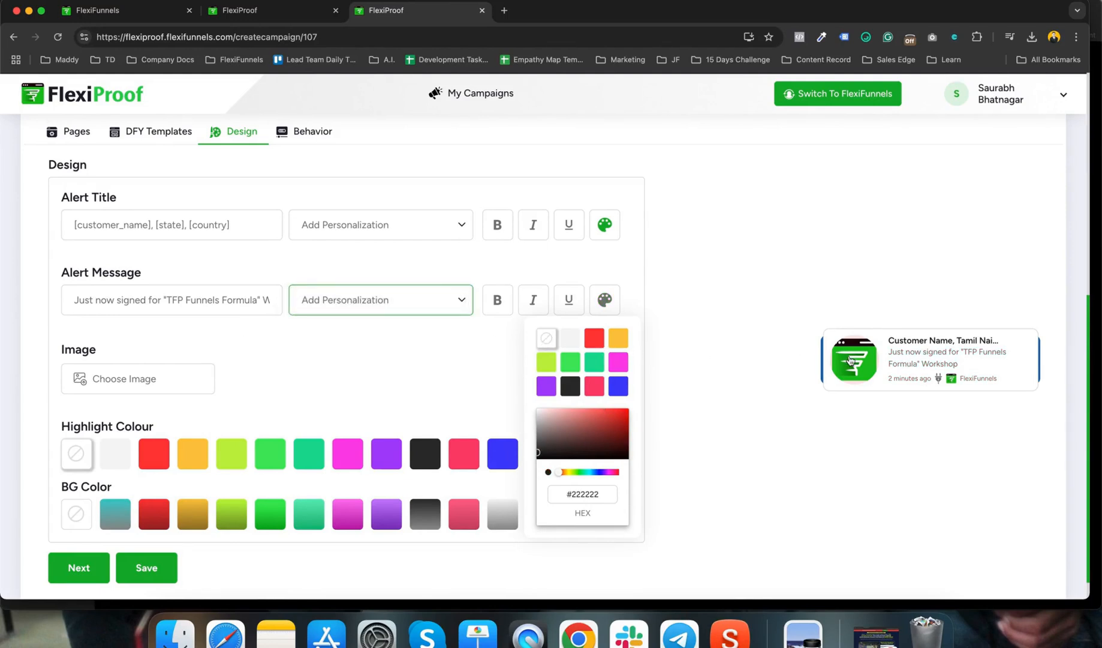
Browse the uploaded images, the leads image library and the leads animated images for the alert without applying one
{"action": "left_click", "coordinate": [167, 384]}
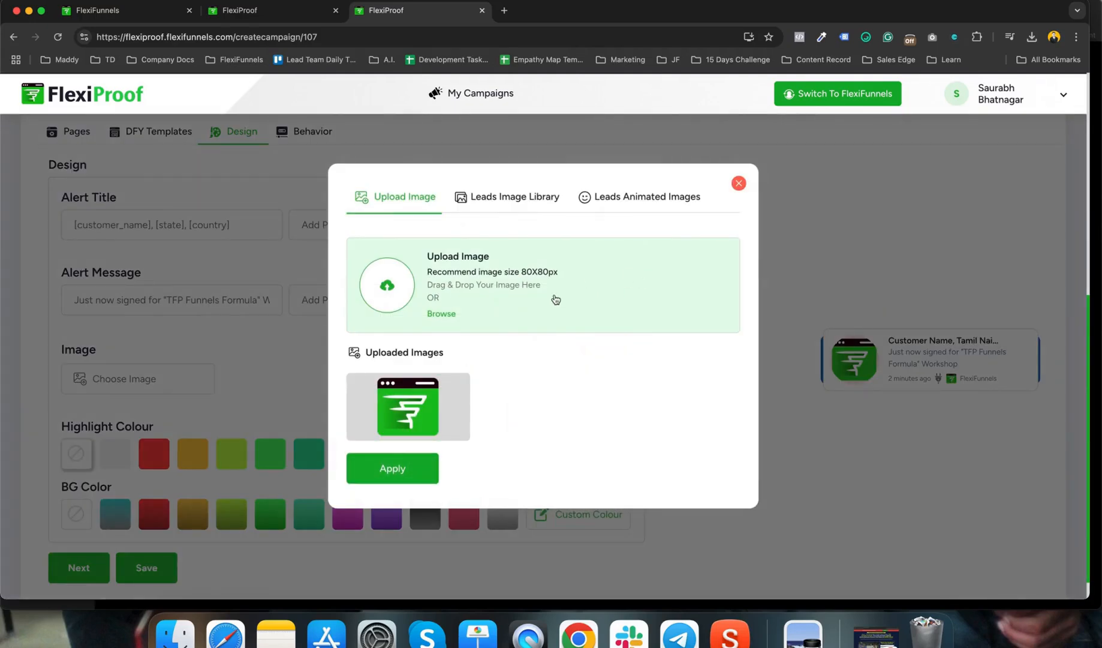
{"action": "left_click", "coordinate": [524, 205]}
{"action": "scroll", "coordinate": [581, 337], "scroll_direction": "down", "scroll_amount": 2}
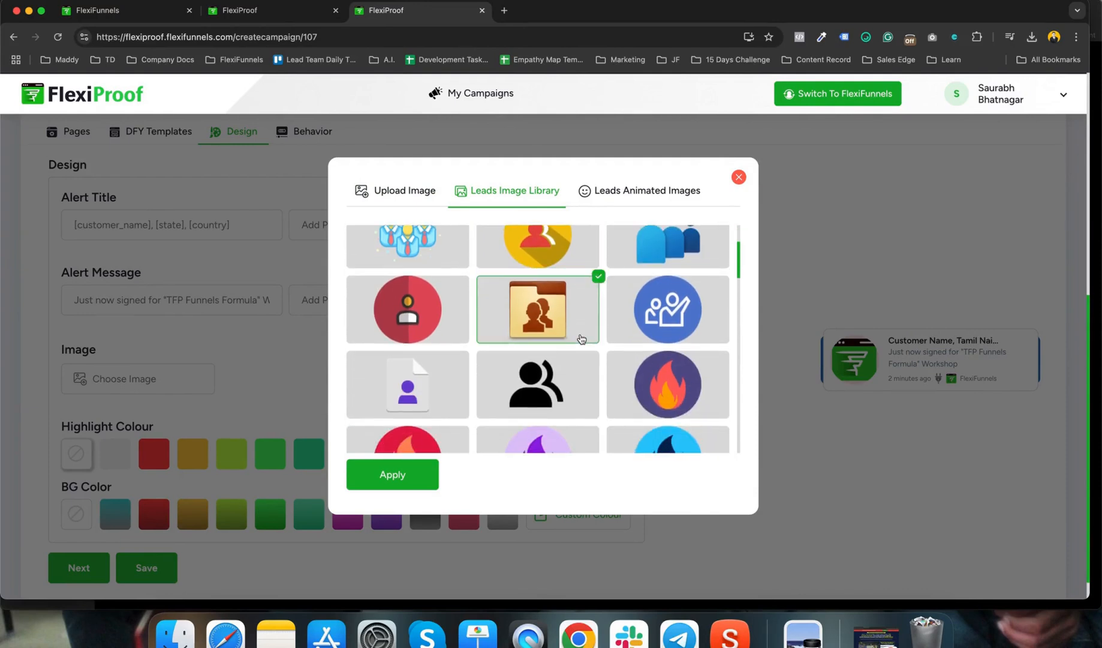
{"action": "scroll", "coordinate": [581, 339], "scroll_direction": "down", "scroll_amount": 3}
{"action": "scroll", "coordinate": [658, 321], "scroll_direction": "down", "scroll_amount": 5}
{"action": "scroll", "coordinate": [658, 321], "scroll_direction": "up", "scroll_amount": 10}
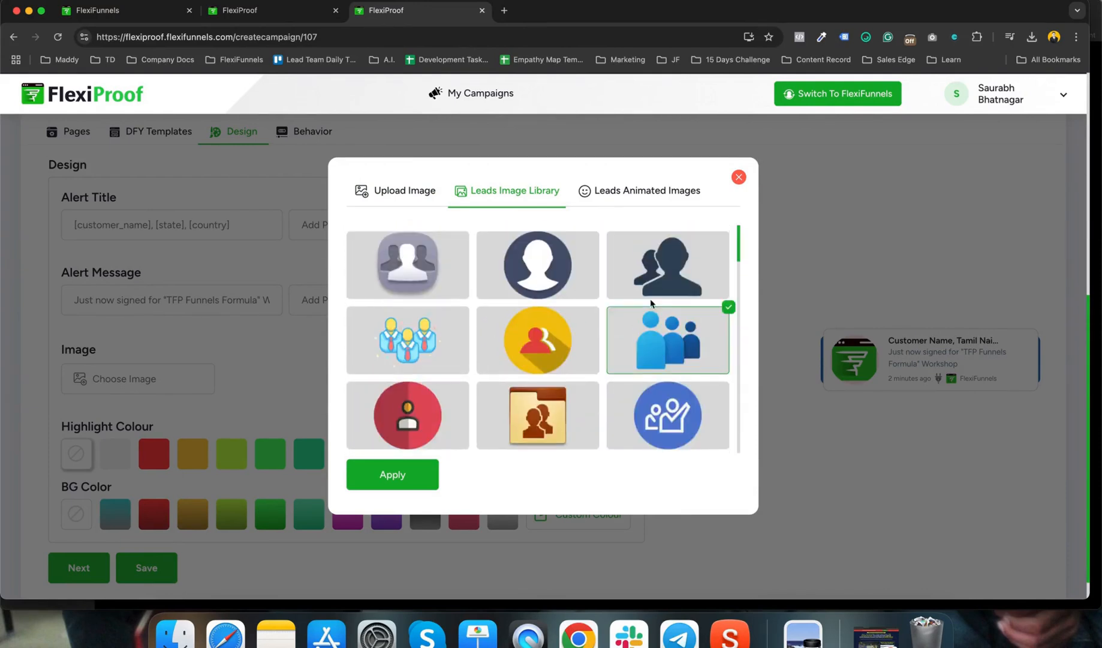
{"action": "left_click", "coordinate": [607, 190]}
{"action": "left_click", "coordinate": [428, 265]}
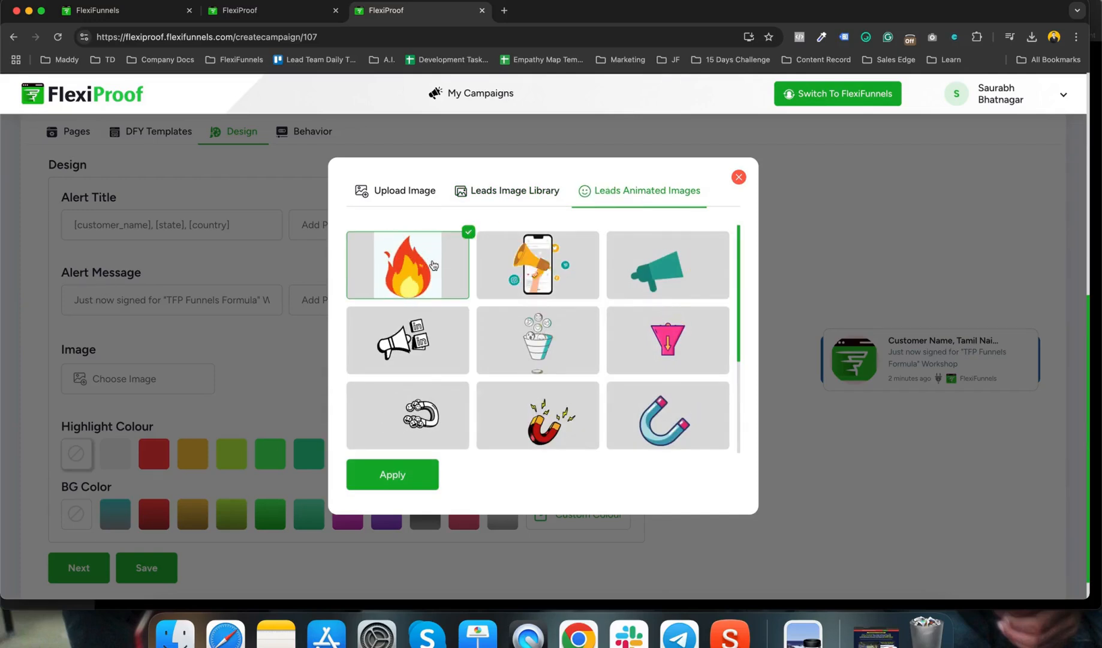
{"action": "left_click", "coordinate": [738, 178]}
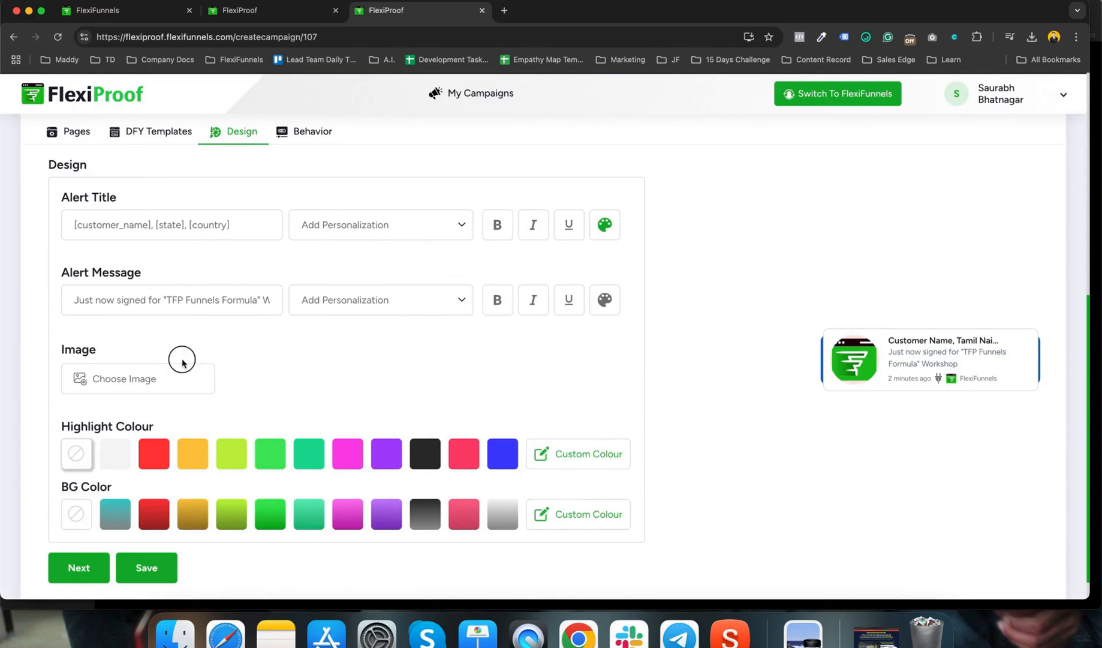
{"action": "left_click", "coordinate": [183, 376]}
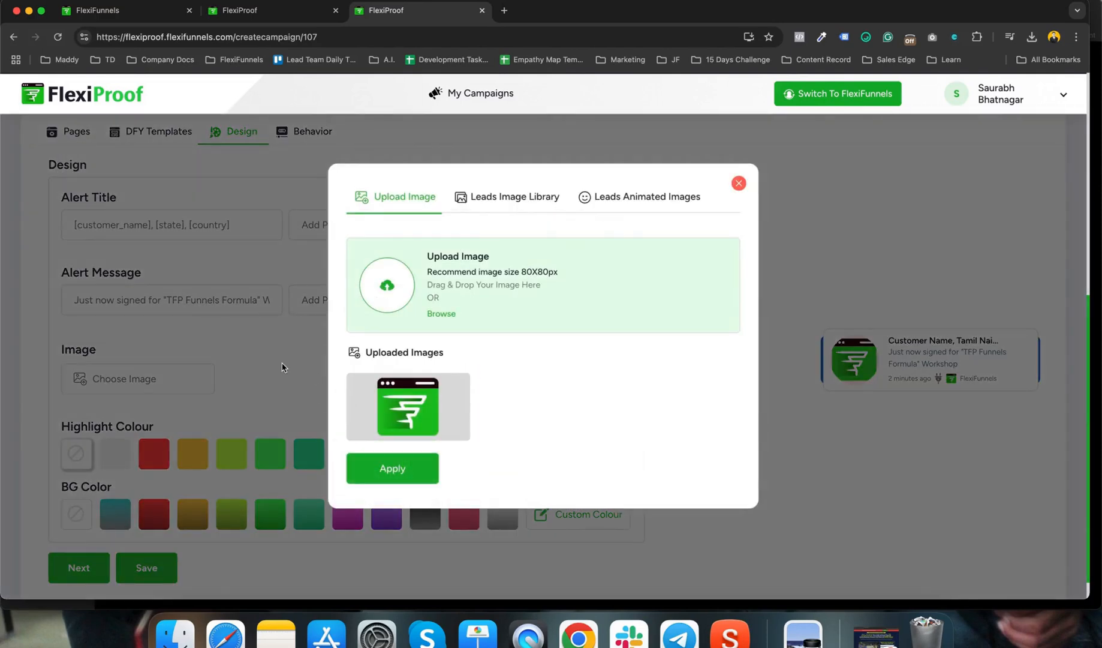
{"action": "left_click", "coordinate": [739, 183]}
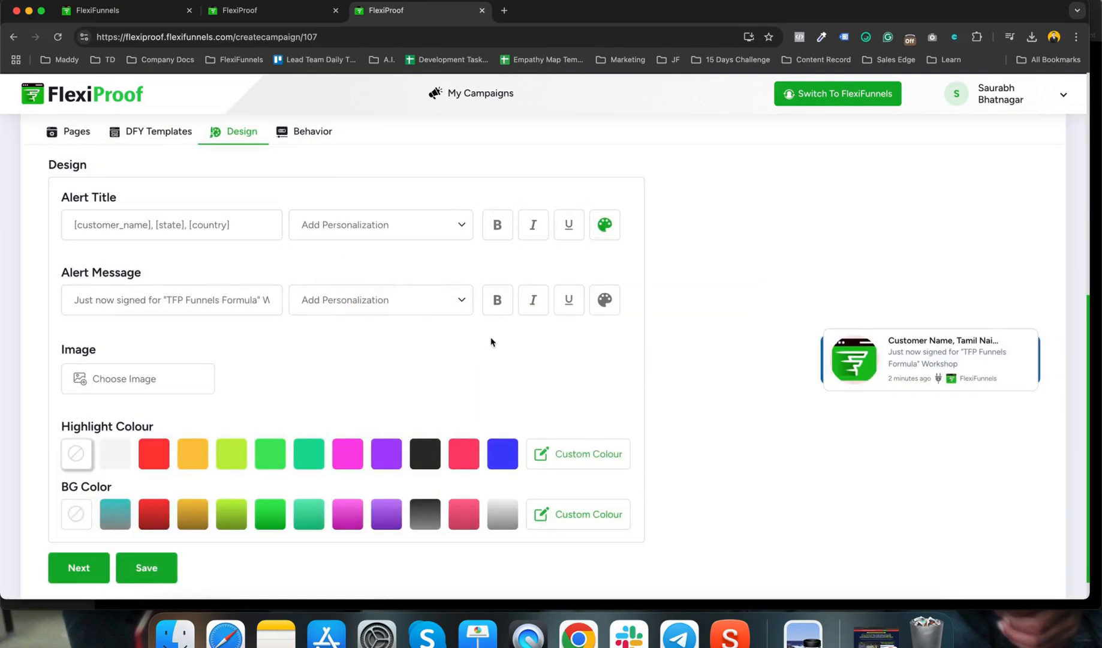
Try blue and red highlight colours and a green background on the alert, resetting both colour settings to none
{"action": "scroll", "coordinate": [492, 339], "scroll_direction": "down", "scroll_amount": 1}
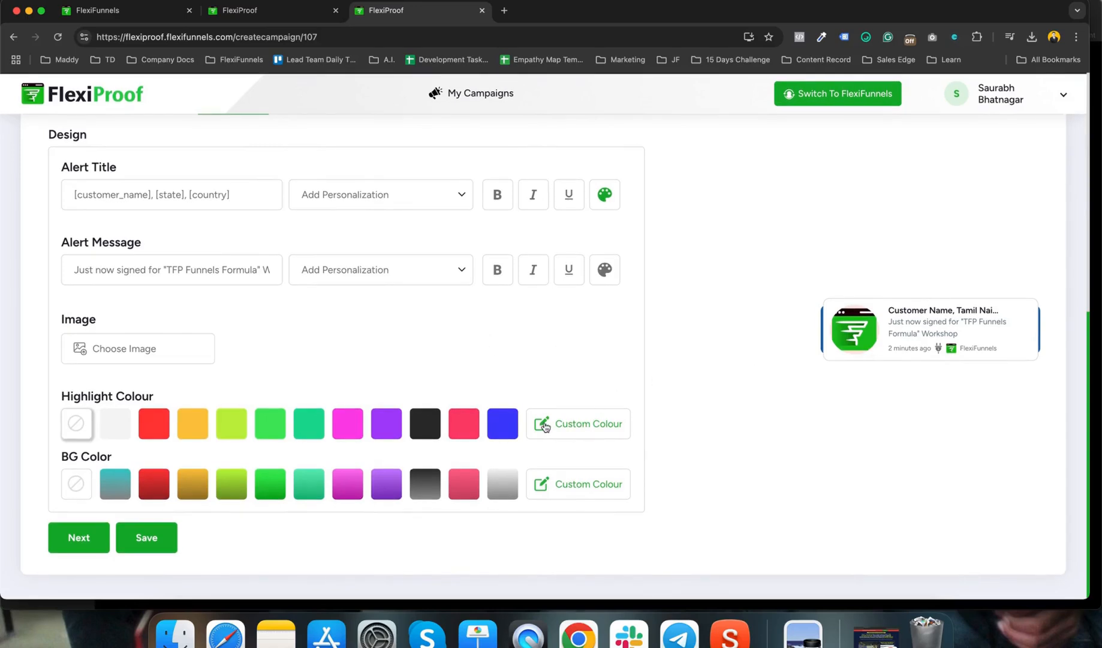
{"action": "left_click", "coordinate": [494, 427]}
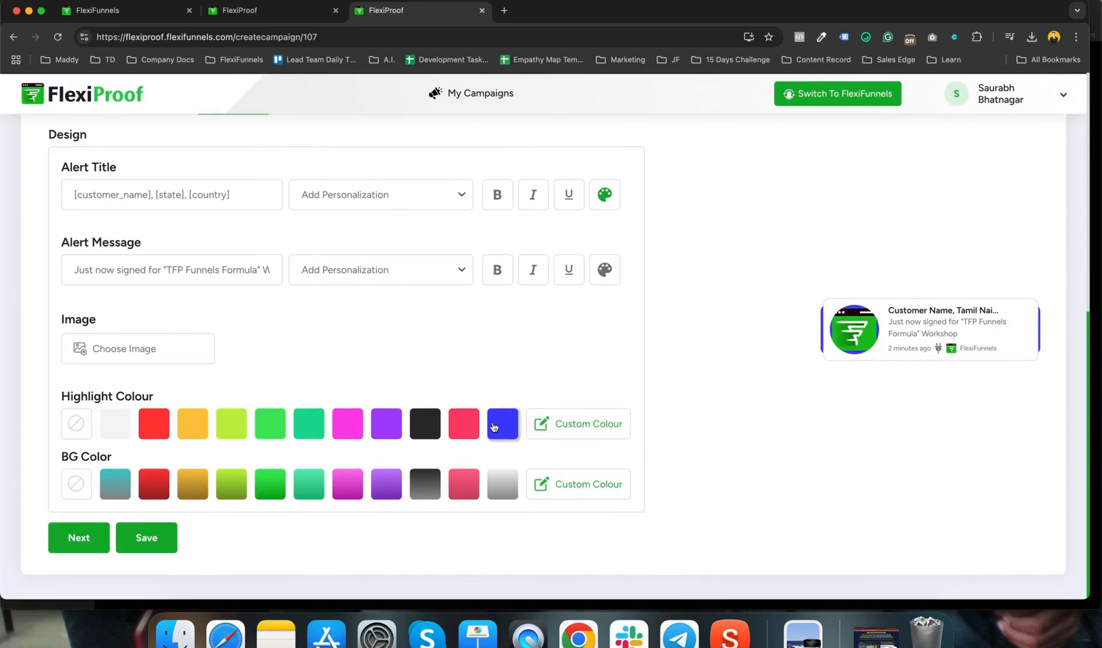
{"action": "left_click", "coordinate": [149, 427]}
{"action": "left_click", "coordinate": [81, 424]}
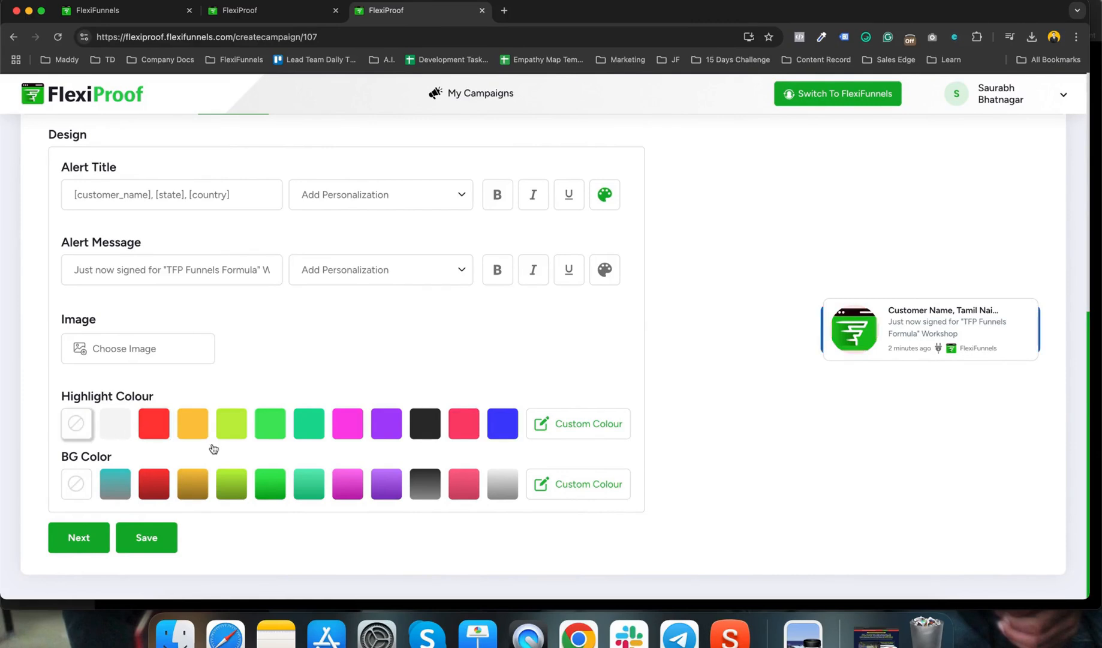
{"action": "left_click", "coordinate": [280, 490]}
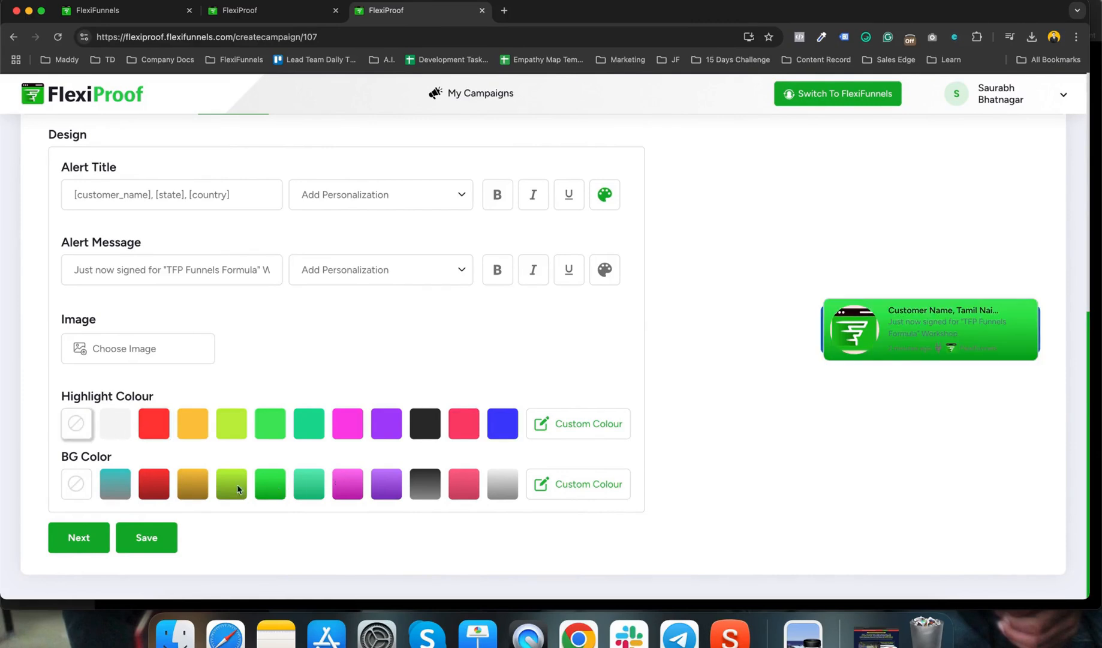
{"action": "left_click", "coordinate": [74, 485]}
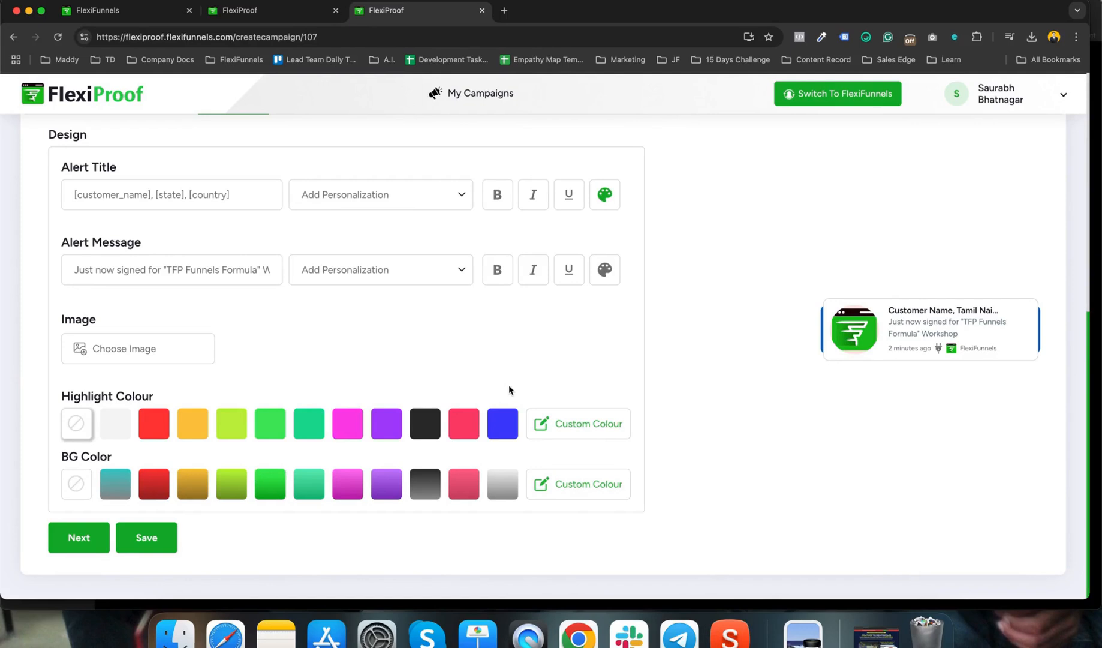
Proceed to the leads alert's behavior settings and try the Zoom in and Fade in up widget animations, ending on Fade in
{"action": "scroll", "coordinate": [133, 413], "scroll_direction": "up", "scroll_amount": 1}
{"action": "left_click", "coordinate": [84, 562]}
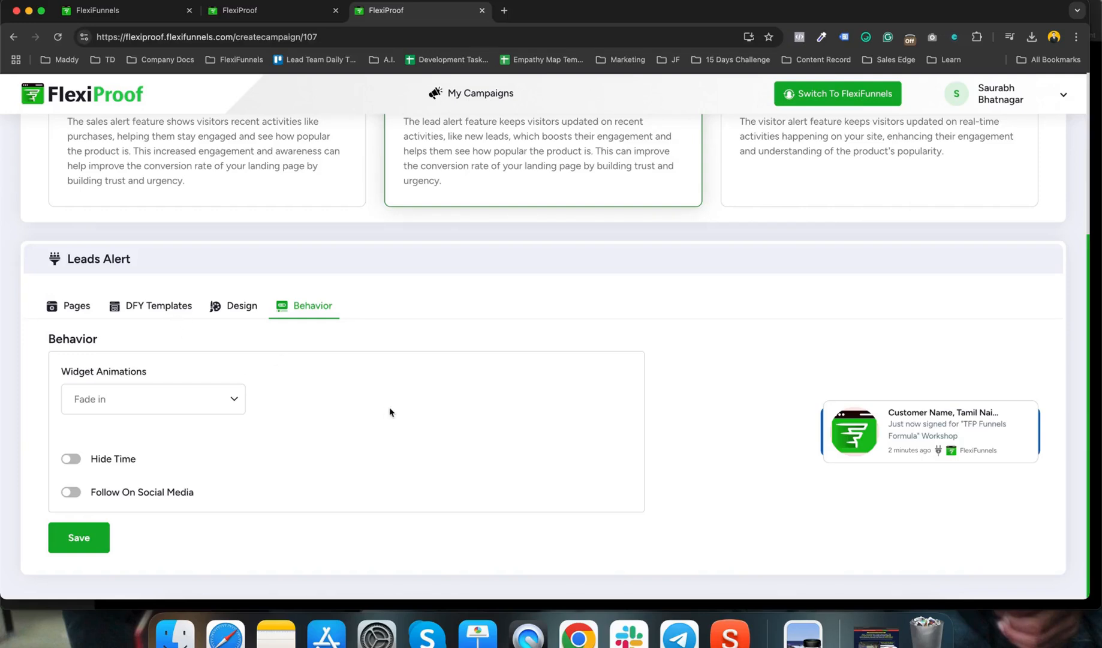
{"action": "left_click", "coordinate": [156, 410]}
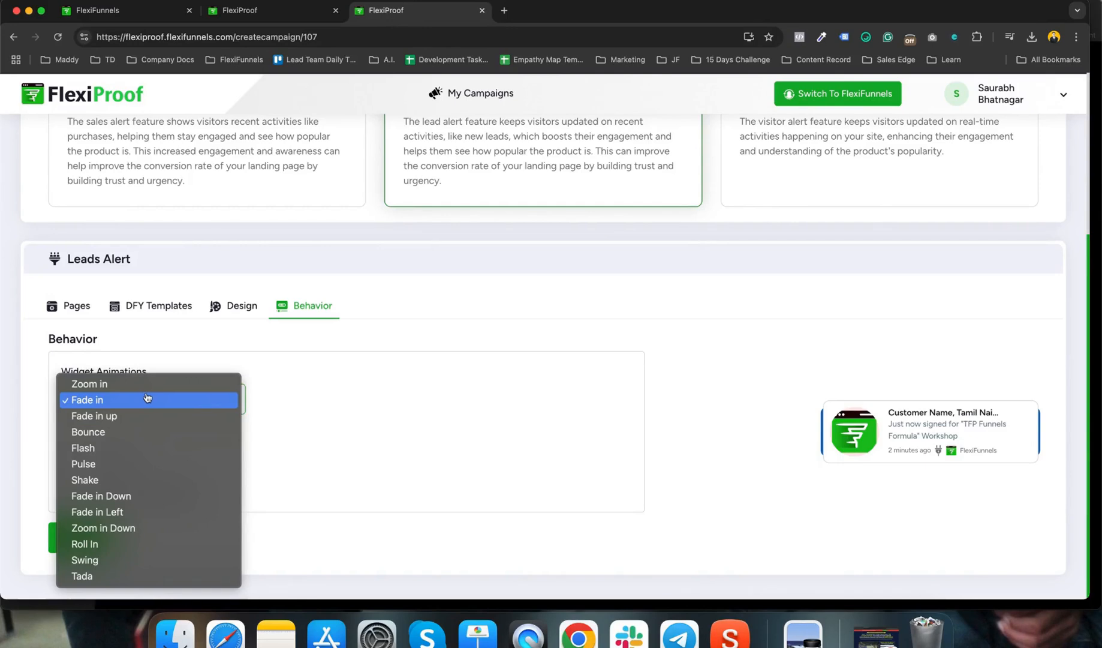
{"action": "left_click", "coordinate": [156, 388]}
{"action": "left_click", "coordinate": [159, 394]}
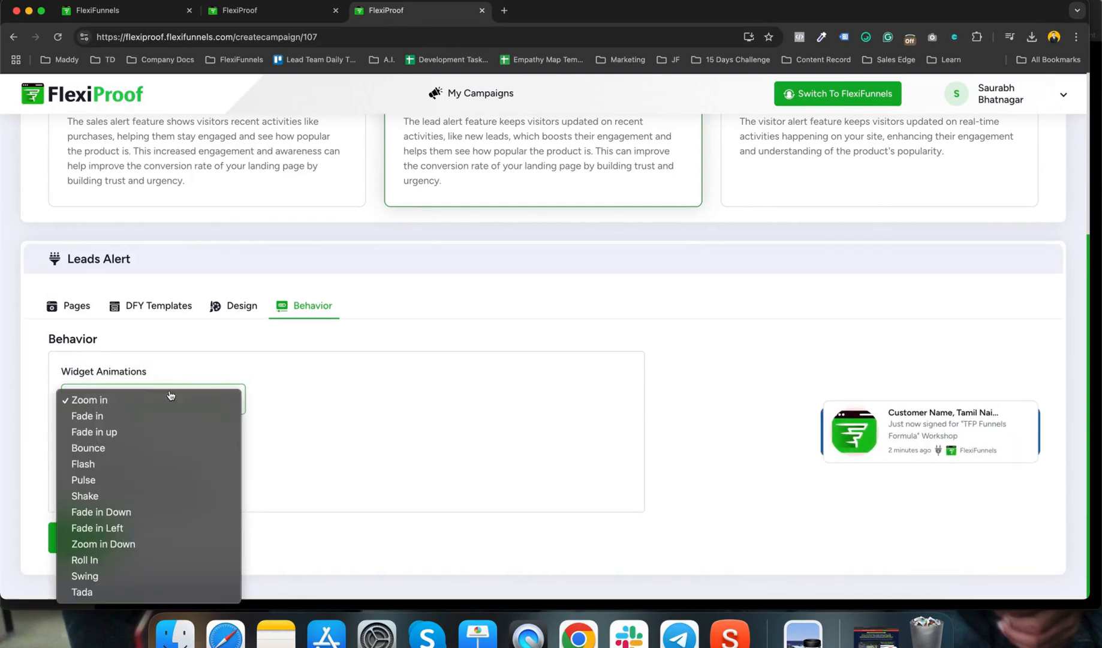
{"action": "left_click", "coordinate": [142, 415]}
{"action": "left_click", "coordinate": [151, 408]}
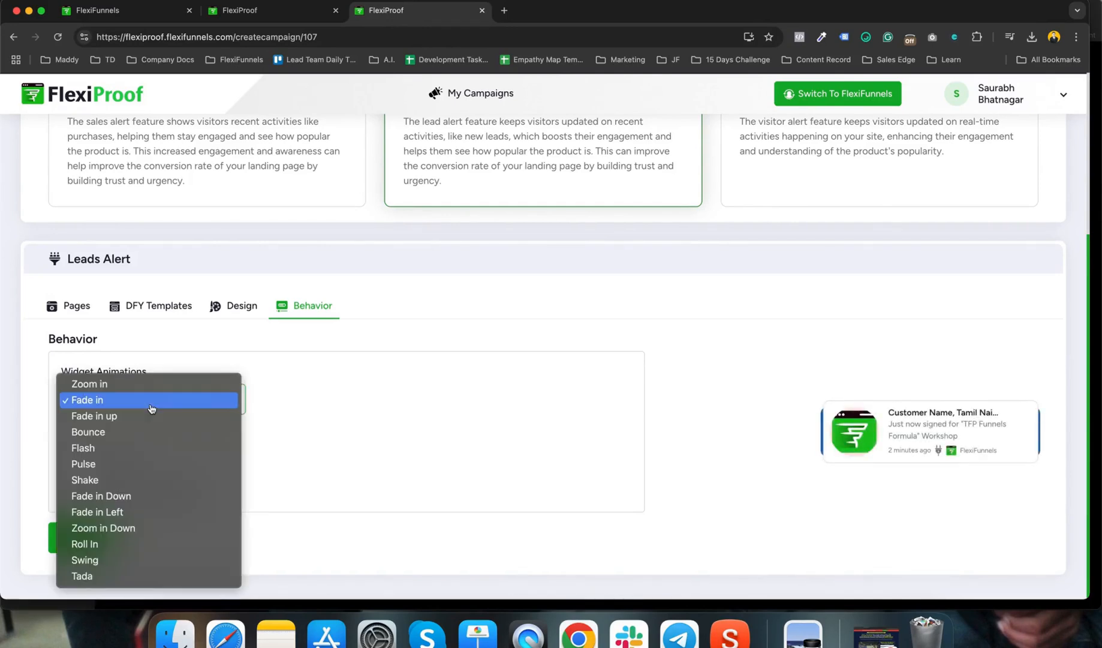
{"action": "left_click", "coordinate": [151, 416]}
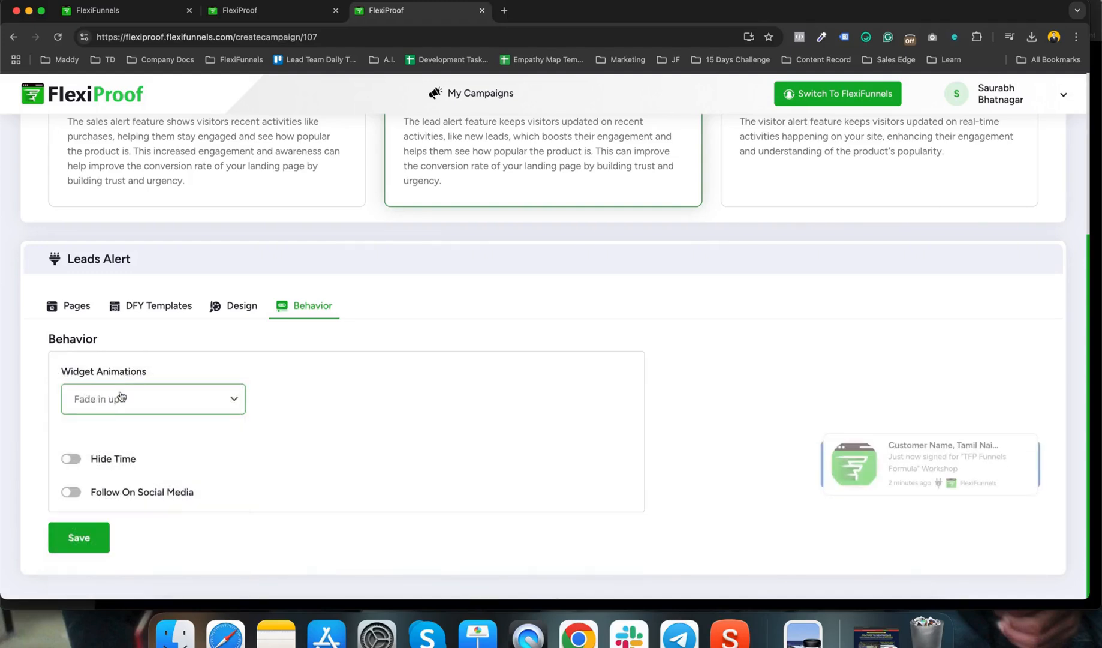
{"action": "left_click", "coordinate": [120, 395]}
{"action": "left_click", "coordinate": [120, 382]}
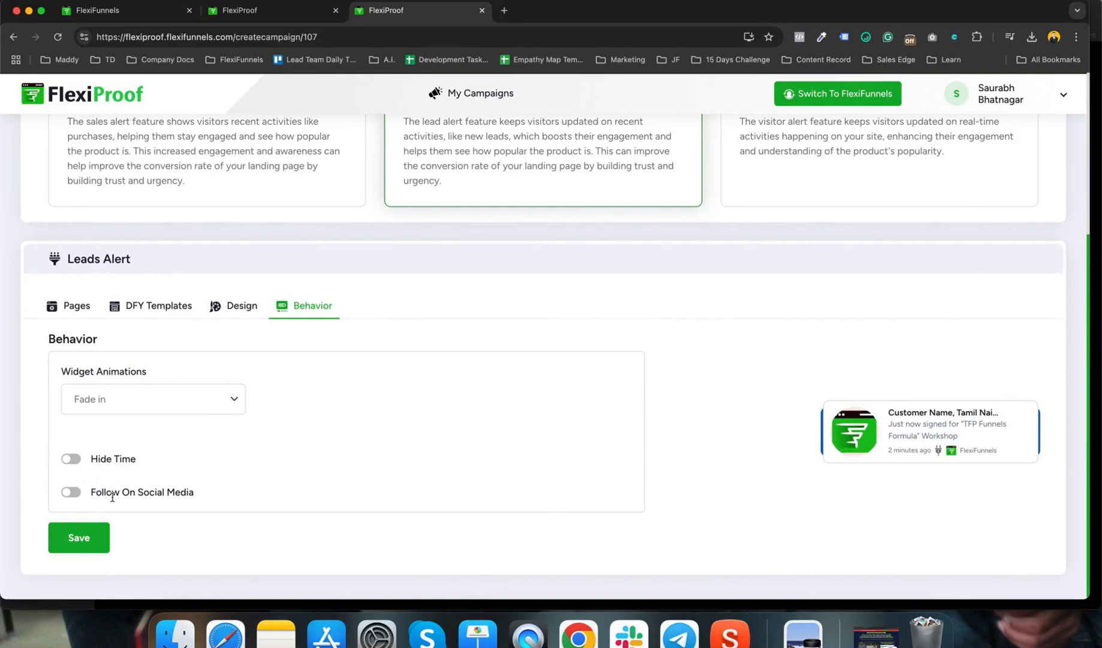
Try the Follow On Social Media option, examine its profile link fields, and switch it off again
{"action": "left_click", "coordinate": [71, 493]}
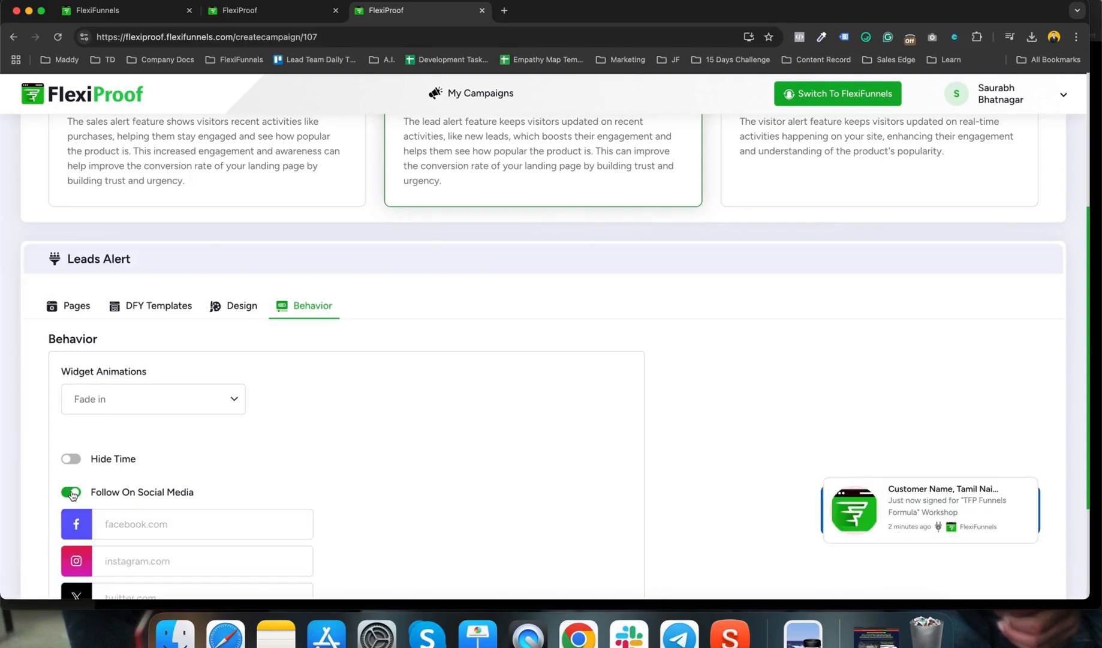
{"action": "scroll", "coordinate": [120, 450], "scroll_direction": "down", "scroll_amount": 3}
{"action": "left_click", "coordinate": [165, 404]}
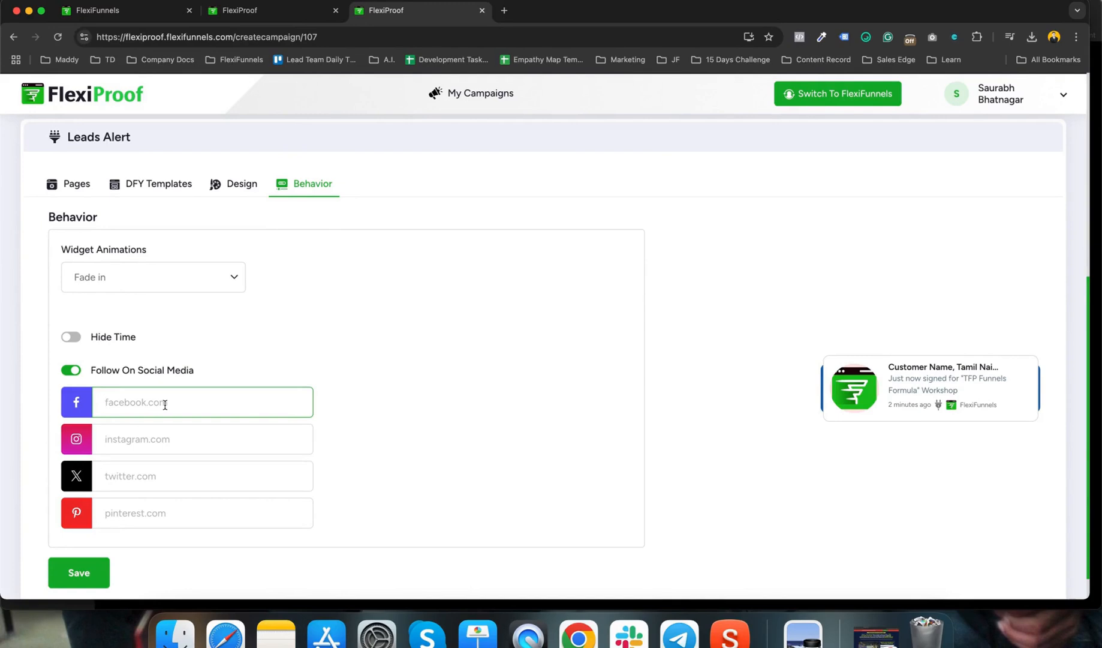
{"action": "left_click", "coordinate": [72, 371]}
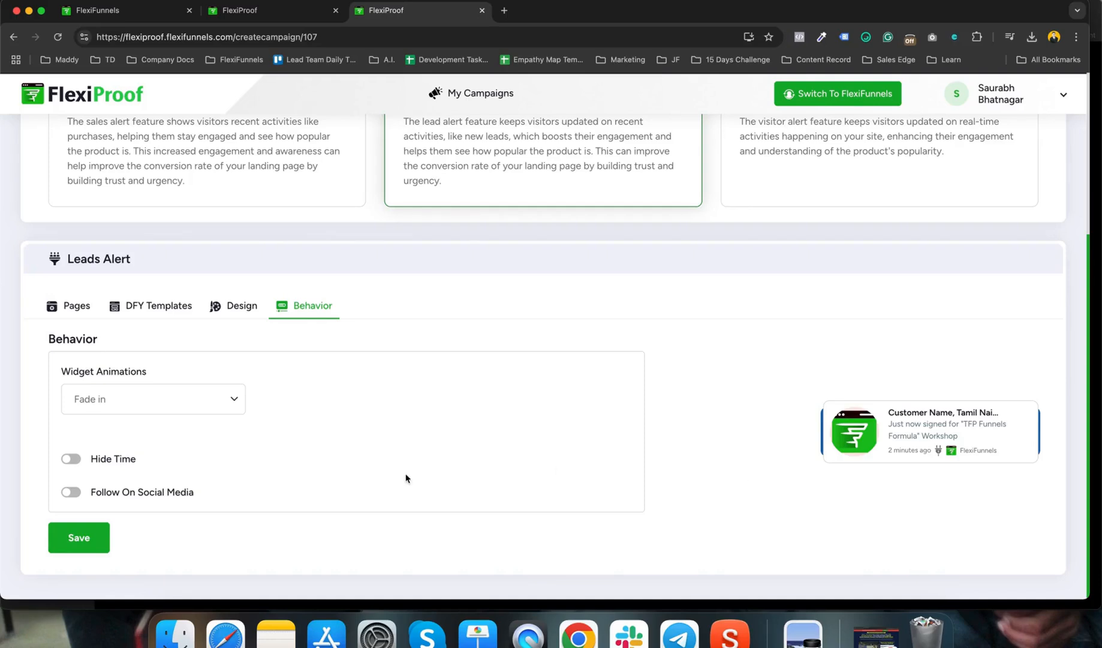
Save the leads alert's behavior settings and proceed to the campaign's page settings
{"action": "left_click", "coordinate": [78, 533]}
{"action": "scroll", "coordinate": [505, 475], "scroll_direction": "up", "scroll_amount": 5}
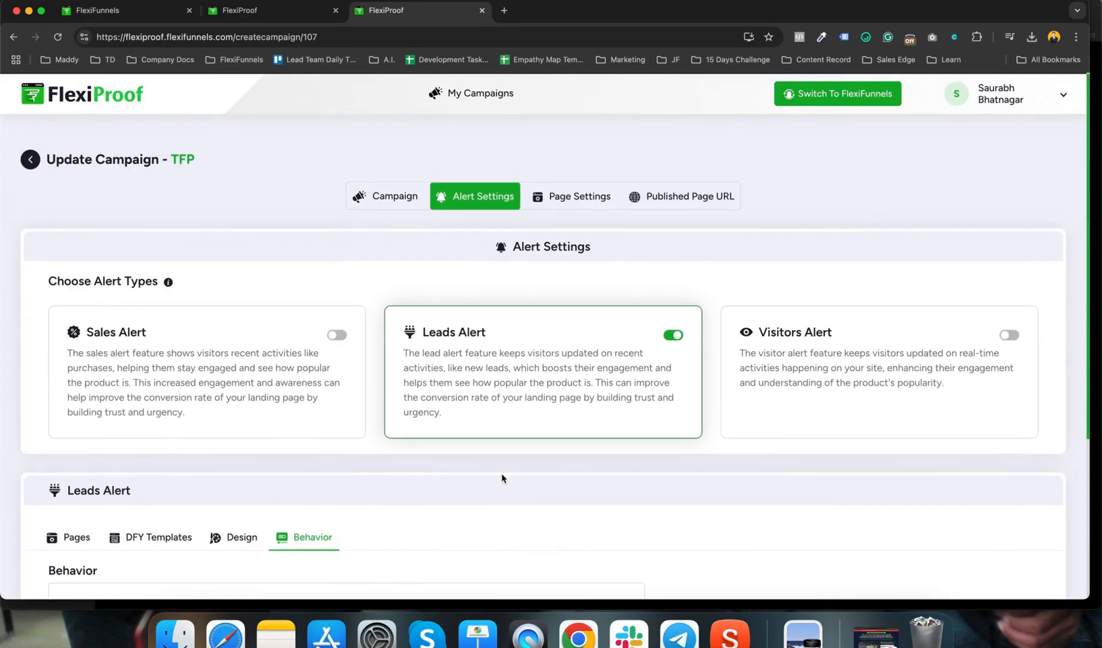
{"action": "scroll", "coordinate": [504, 475], "scroll_direction": "down", "scroll_amount": 5}
{"action": "left_click", "coordinate": [100, 533]}
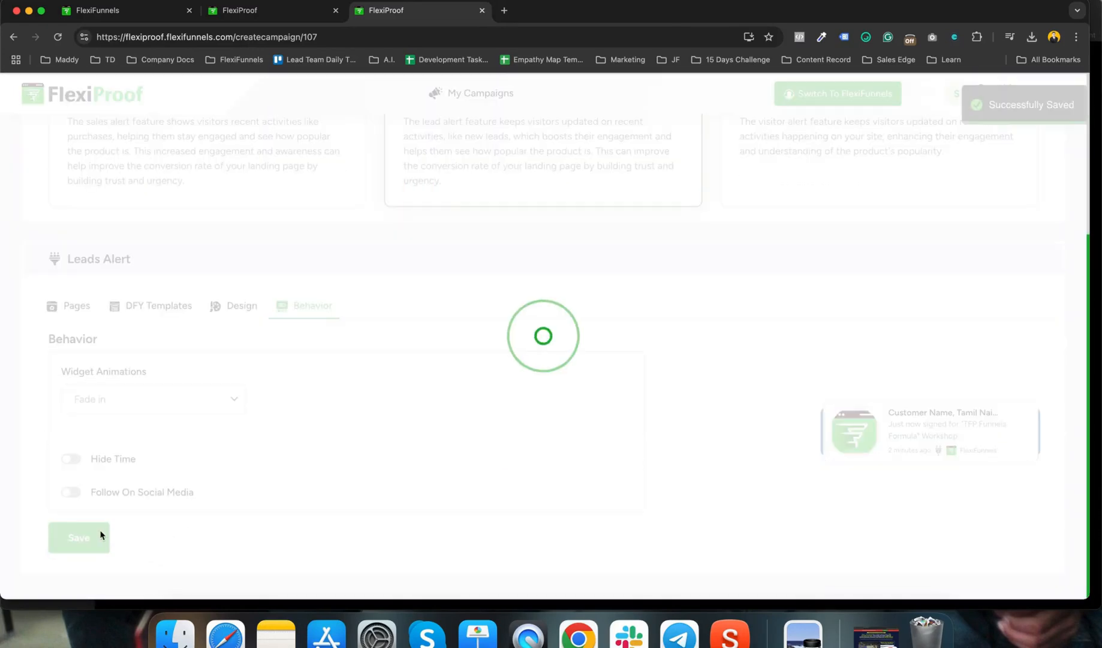
{"action": "scroll", "coordinate": [701, 469], "scroll_direction": "up", "scroll_amount": 1}
{"action": "scroll", "coordinate": [701, 469], "scroll_direction": "up", "scroll_amount": 4}
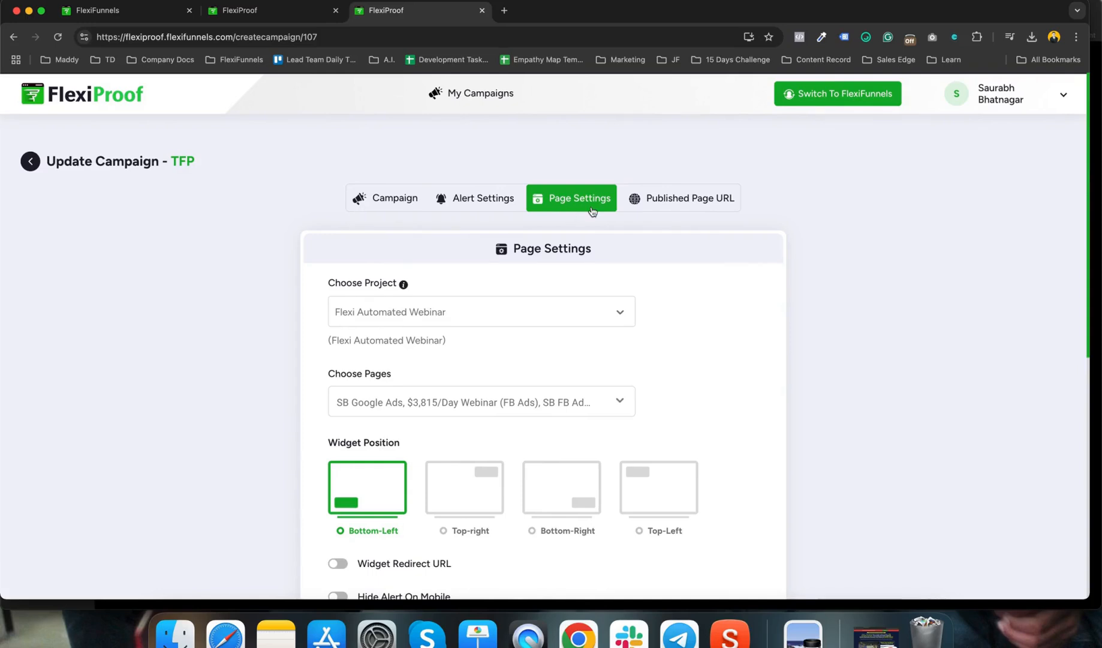
Review the campaign's project choice, selected pages and widget position options in the page settings
{"action": "left_click", "coordinate": [576, 309]}
{"action": "left_click", "coordinate": [701, 334]}
{"action": "scroll", "coordinate": [703, 333], "scroll_direction": "down", "scroll_amount": 3}
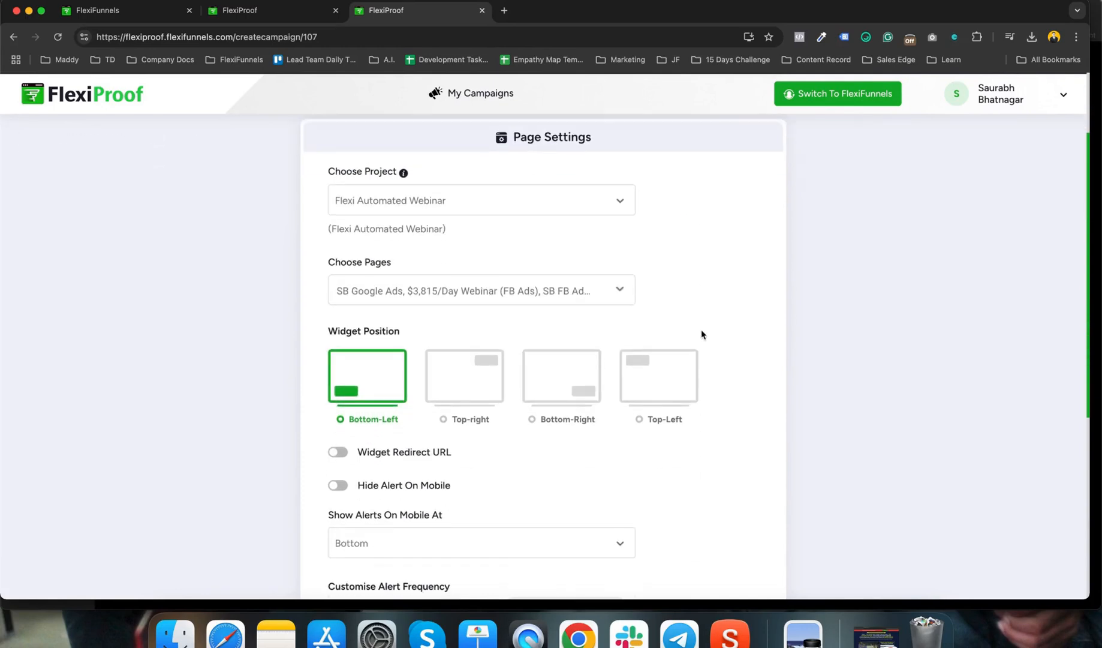
{"action": "left_click", "coordinate": [534, 286]}
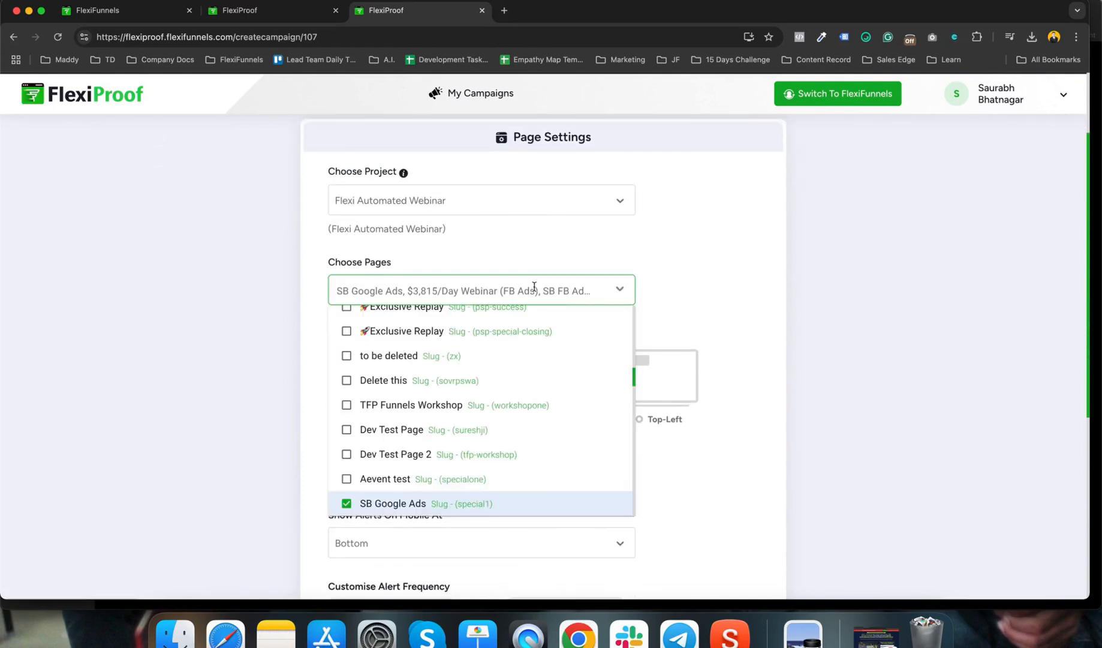
{"action": "left_click", "coordinate": [723, 288]}
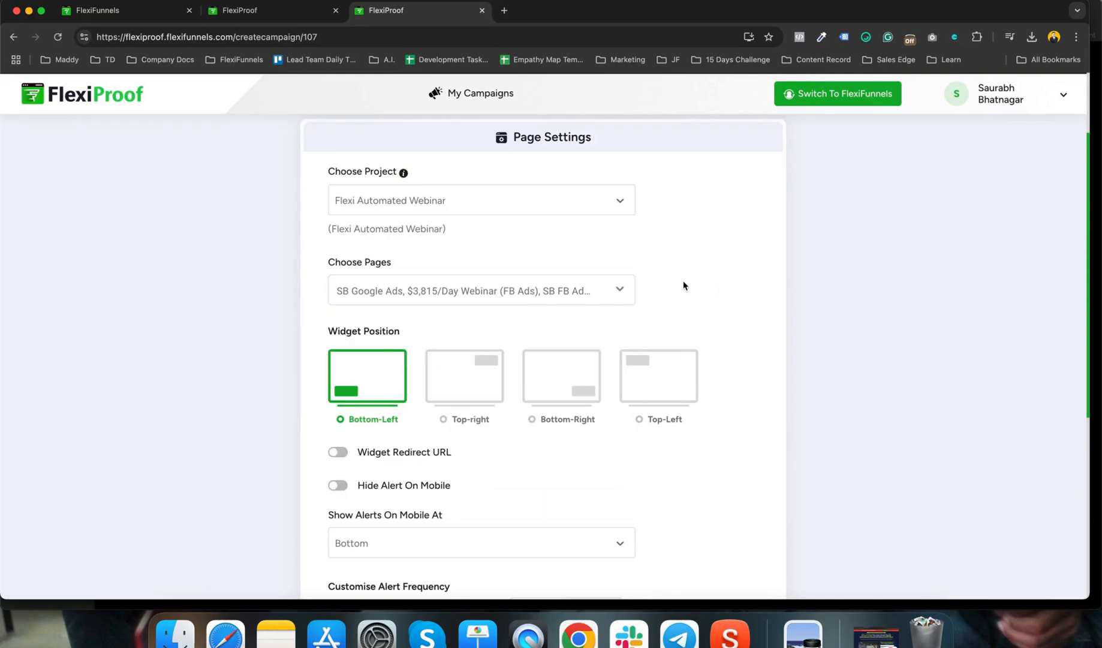
{"action": "scroll", "coordinate": [683, 285], "scroll_direction": "down", "scroll_amount": 2}
{"action": "scroll", "coordinate": [683, 286], "scroll_direction": "down", "scroll_amount": 1}
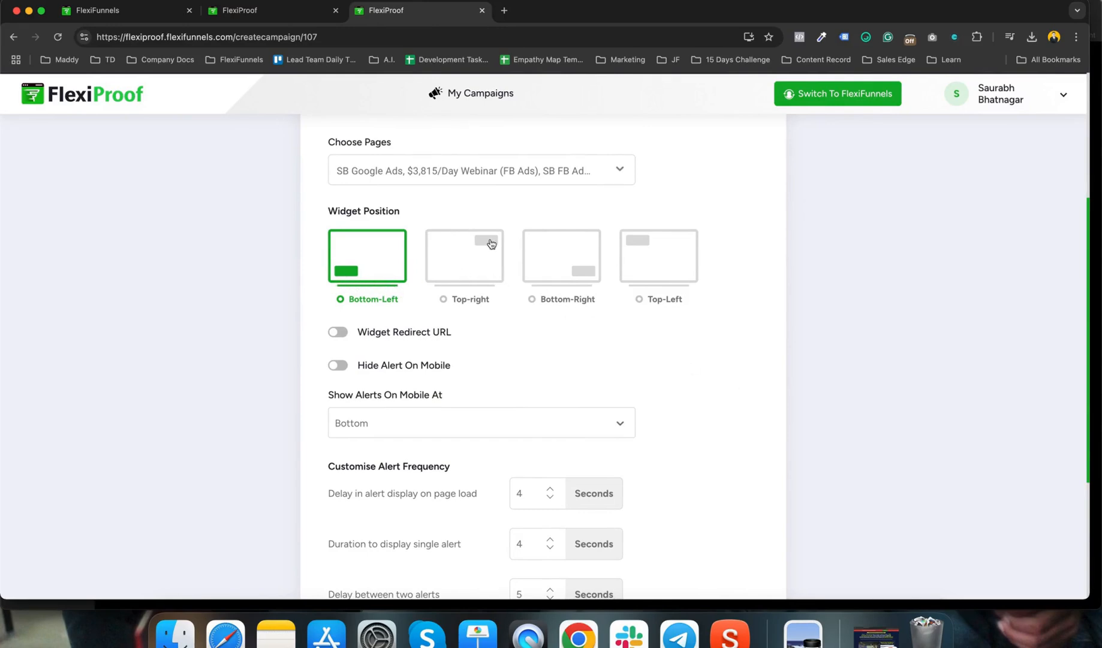
{"action": "scroll", "coordinate": [615, 284], "scroll_direction": "down", "scroll_amount": 3}
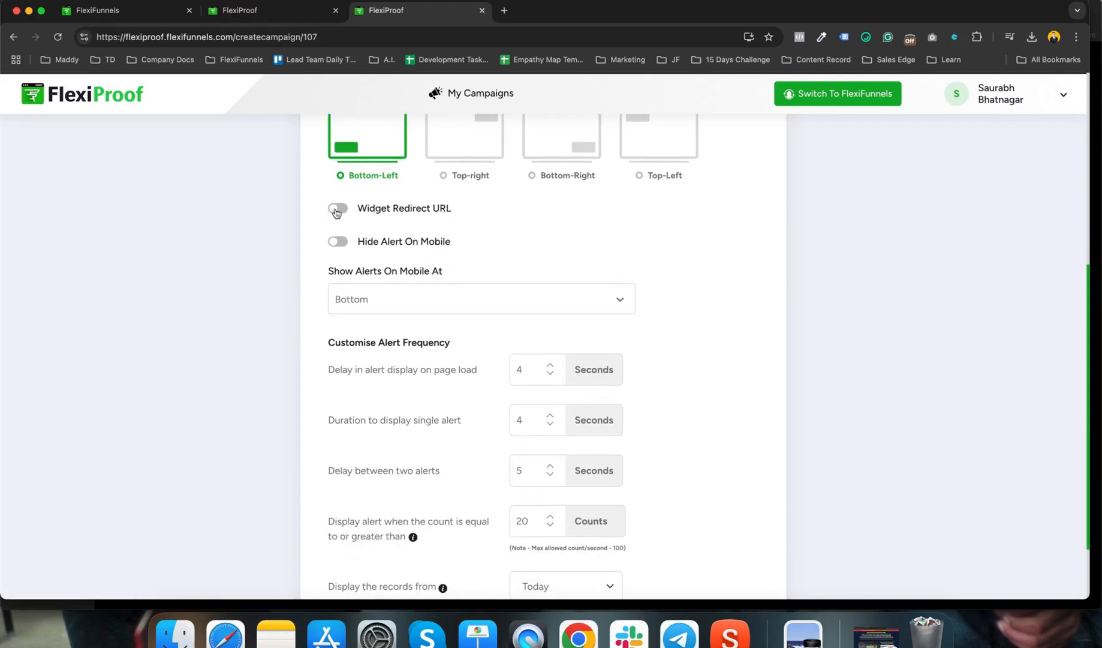
Try the Widget Redirect URL and Hide Alert On Mobile options, switching each one off again
{"action": "left_click", "coordinate": [337, 210]}
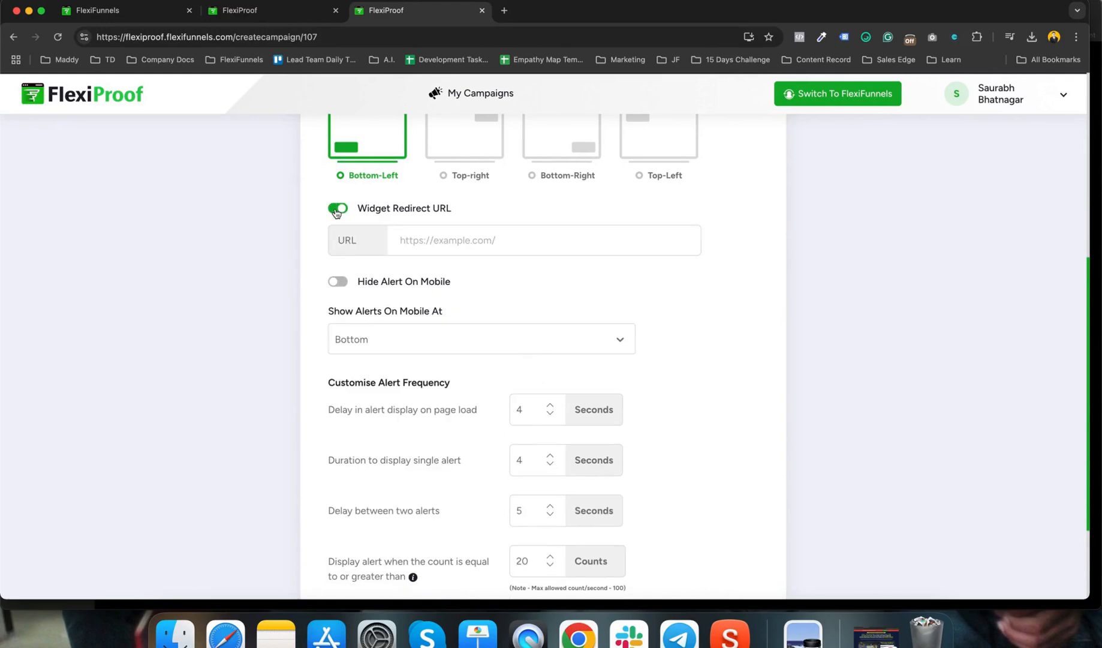
{"action": "left_click", "coordinate": [336, 210]}
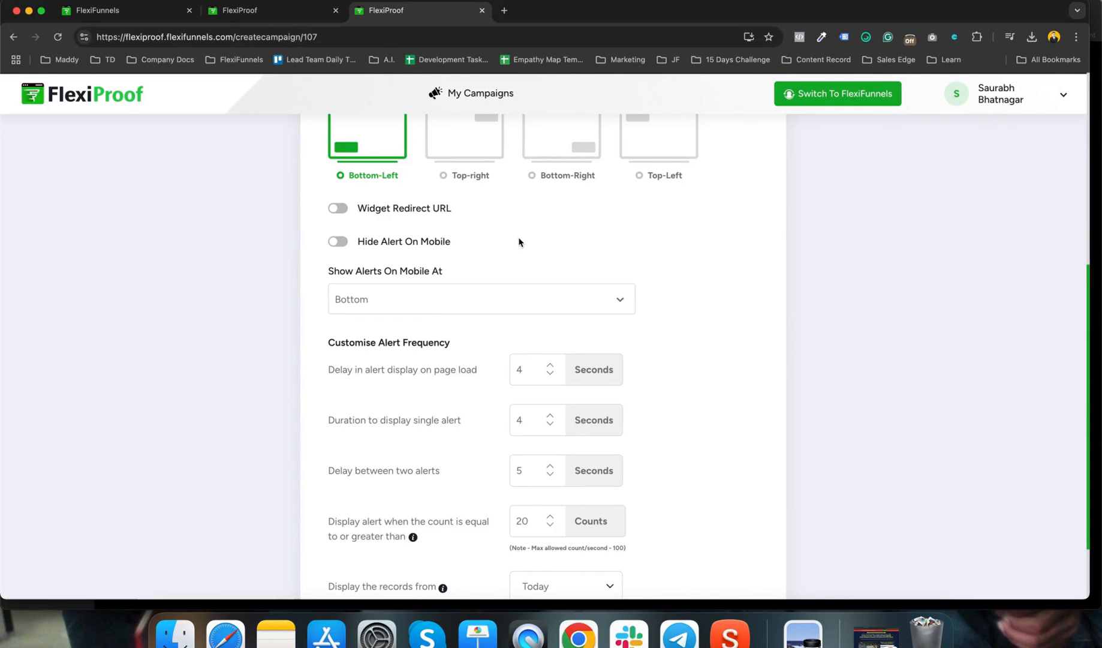
{"action": "left_click", "coordinate": [339, 245]}
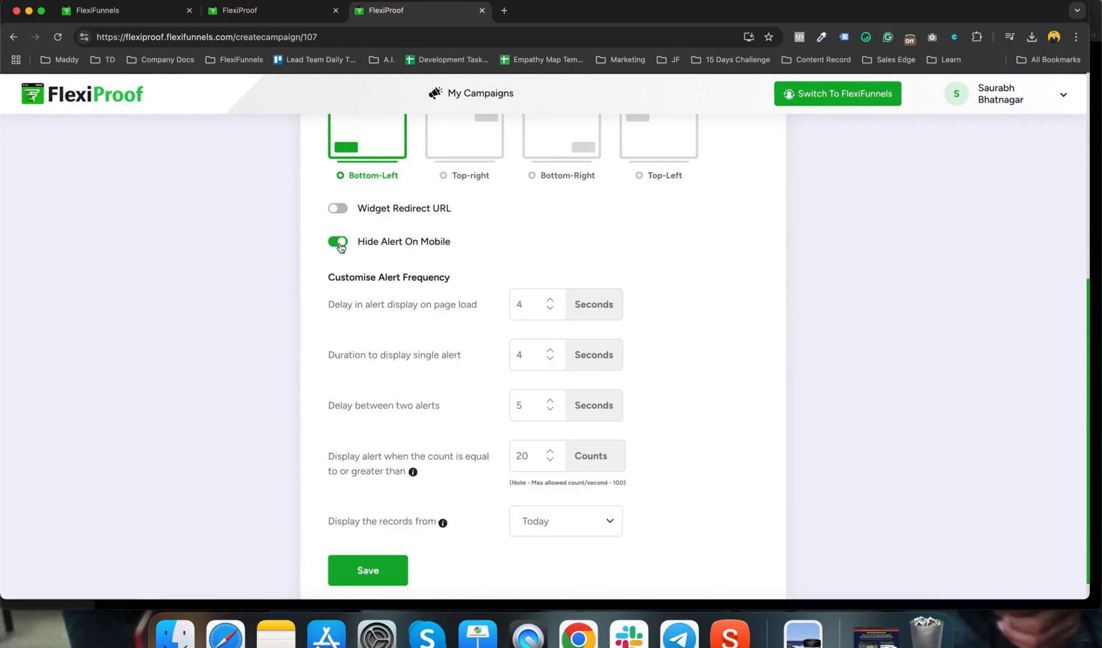
{"action": "left_click", "coordinate": [340, 245]}
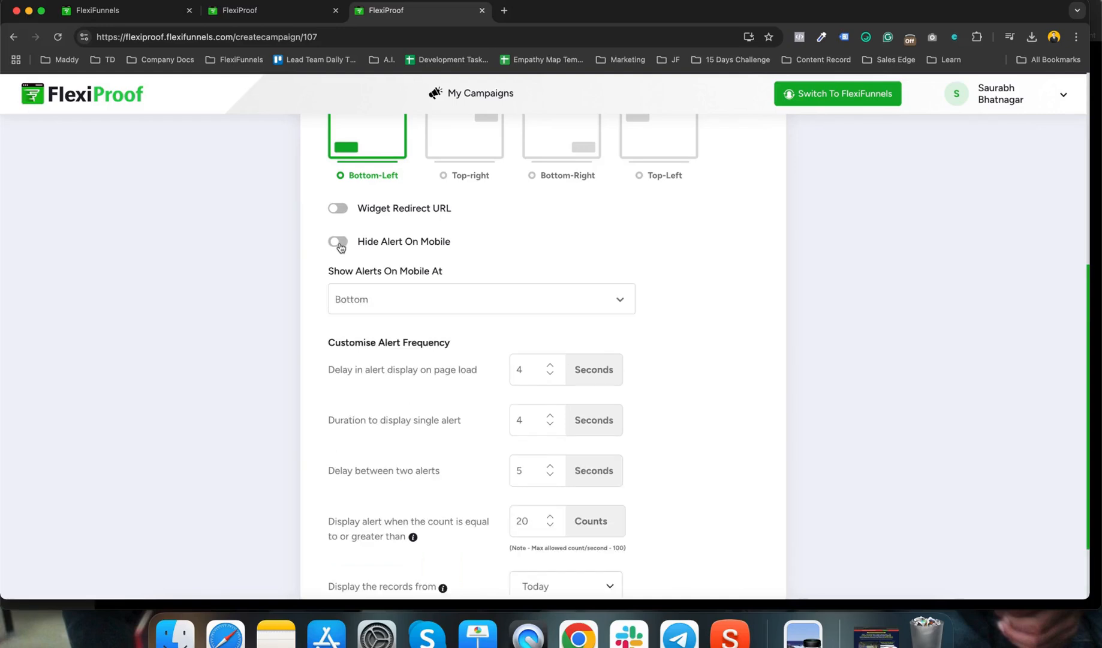
Check the position choices offered for showing alerts on mobile, leaving the setting at Bottom
{"action": "scroll", "coordinate": [573, 236], "scroll_direction": "down", "scroll_amount": 2}
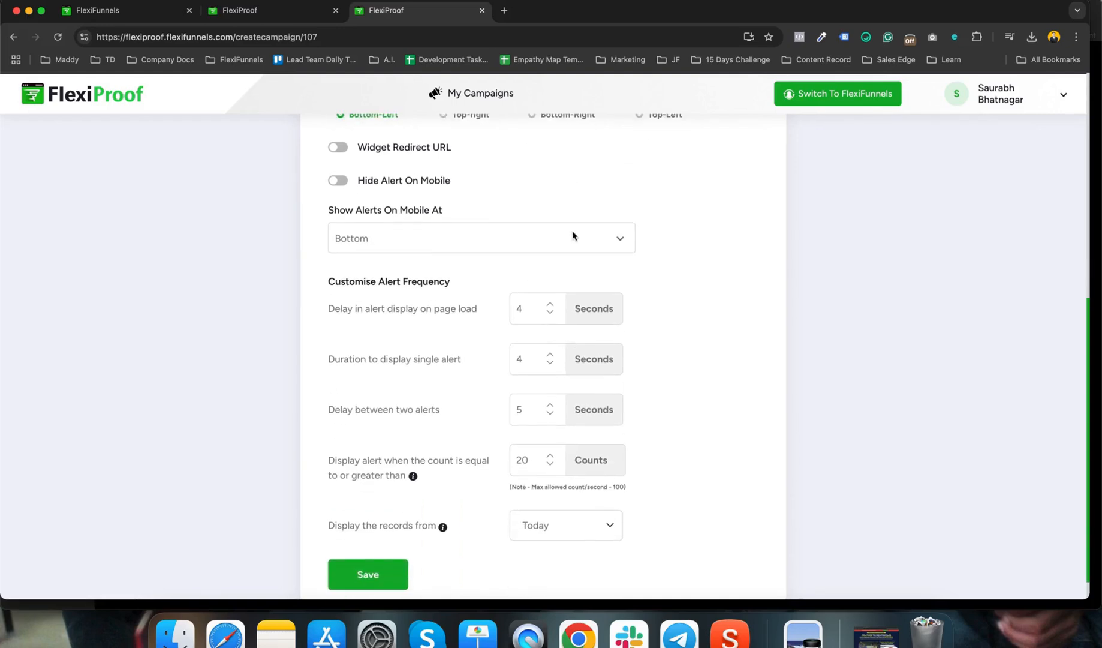
{"action": "left_click", "coordinate": [466, 242]}
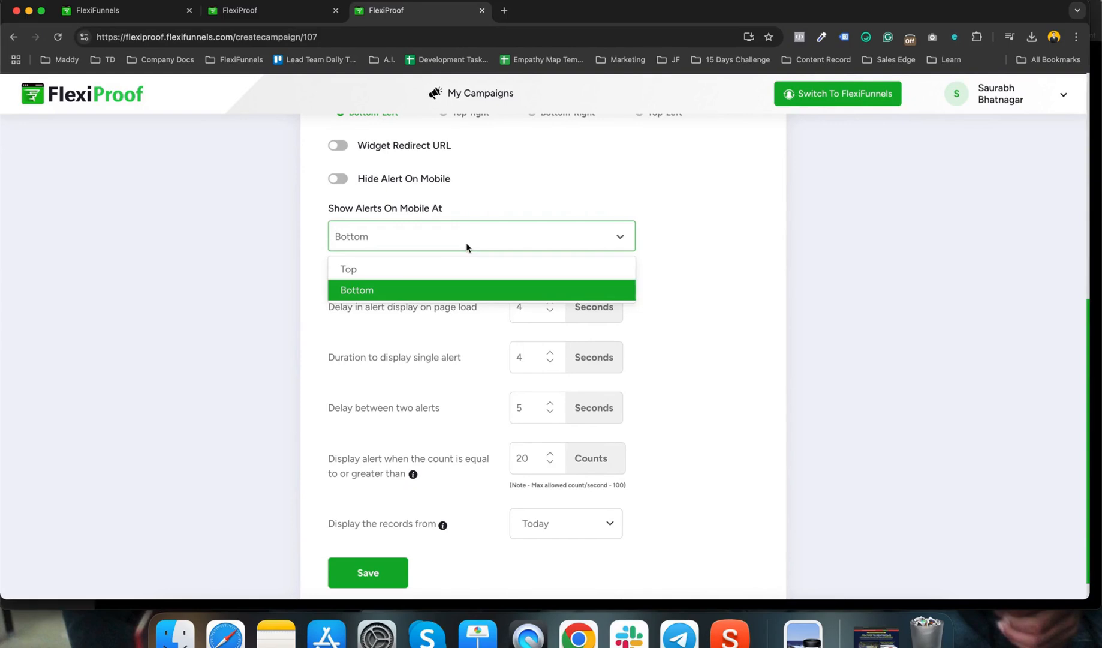
{"action": "left_click", "coordinate": [465, 241]}
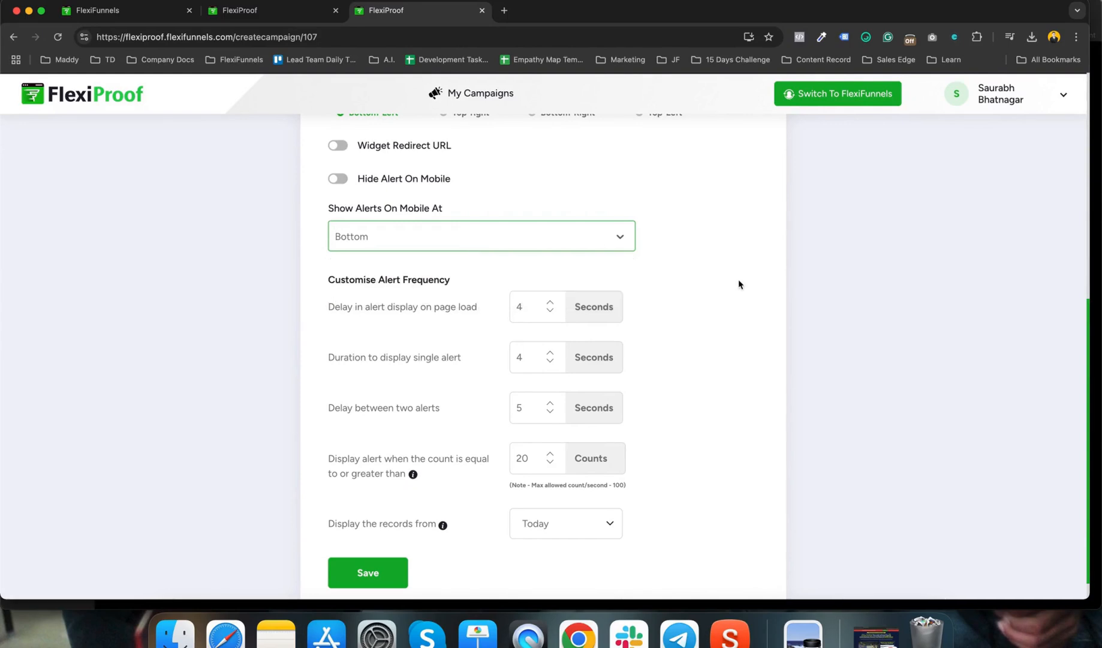
Examine the alert frequency settings for page-load delay, single alert duration, delay between two alerts and minimum display count
{"action": "scroll", "coordinate": [739, 283], "scroll_direction": "down", "scroll_amount": 1}
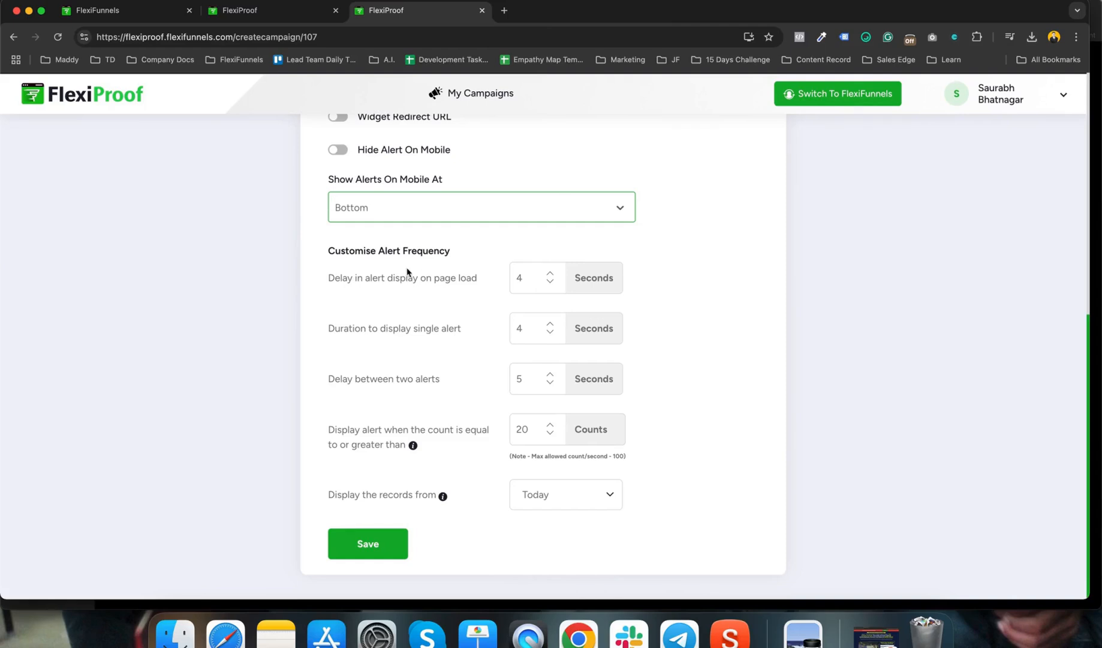
{"action": "left_click_drag", "start_coordinate": [366, 252], "coordinate": [417, 247]}
{"action": "left_click", "coordinate": [417, 246]}
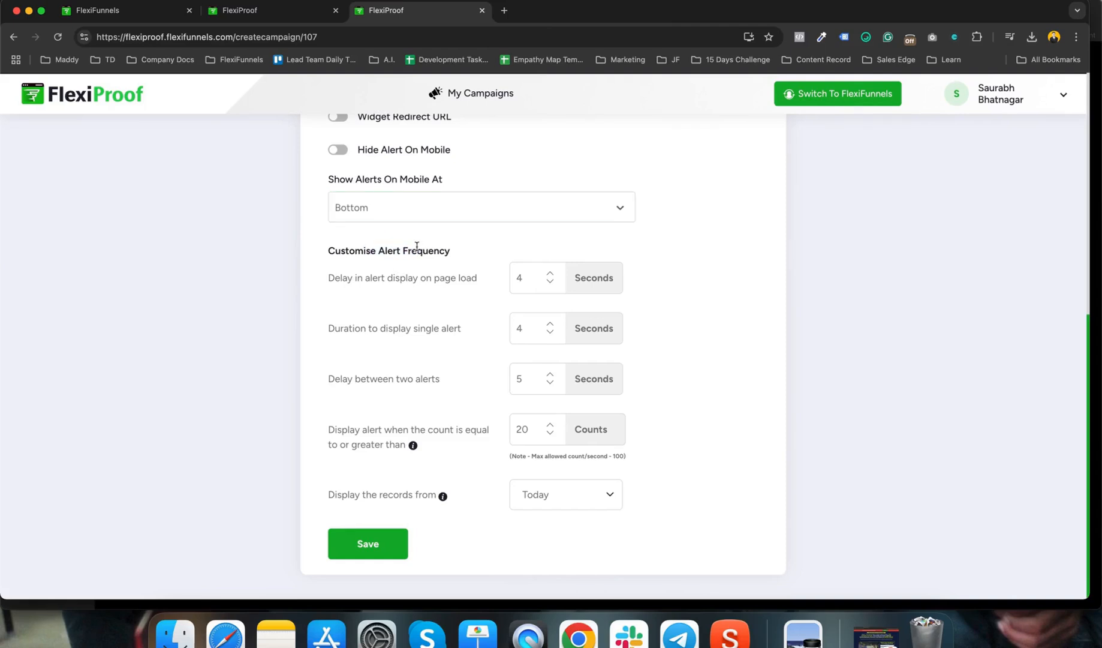
{"action": "left_click_drag", "start_coordinate": [373, 279], "coordinate": [419, 280]}
{"action": "left_click", "coordinate": [422, 281]}
{"action": "left_click", "coordinate": [527, 275]}
{"action": "left_click_drag", "start_coordinate": [369, 328], "coordinate": [418, 329]}
{"action": "left_click", "coordinate": [420, 328]}
{"action": "left_click_drag", "start_coordinate": [367, 378], "coordinate": [408, 386]}
{"action": "left_click", "coordinate": [408, 387]}
{"action": "mouse_move", "coordinate": [385, 431]}
{"action": "left_mouse_down"}
{"action": "mouse_move", "coordinate": [451, 433]}
{"action": "mouse_move", "coordinate": [379, 428]}
{"action": "left_mouse_up"}
{"action": "left_click", "coordinate": [450, 433]}
{"action": "left_click", "coordinate": [379, 427]}
Review the time periods available for the displayed records and keep Today selected
{"action": "mouse_move", "coordinate": [441, 498]}
{"action": "left_click", "coordinate": [591, 500]}
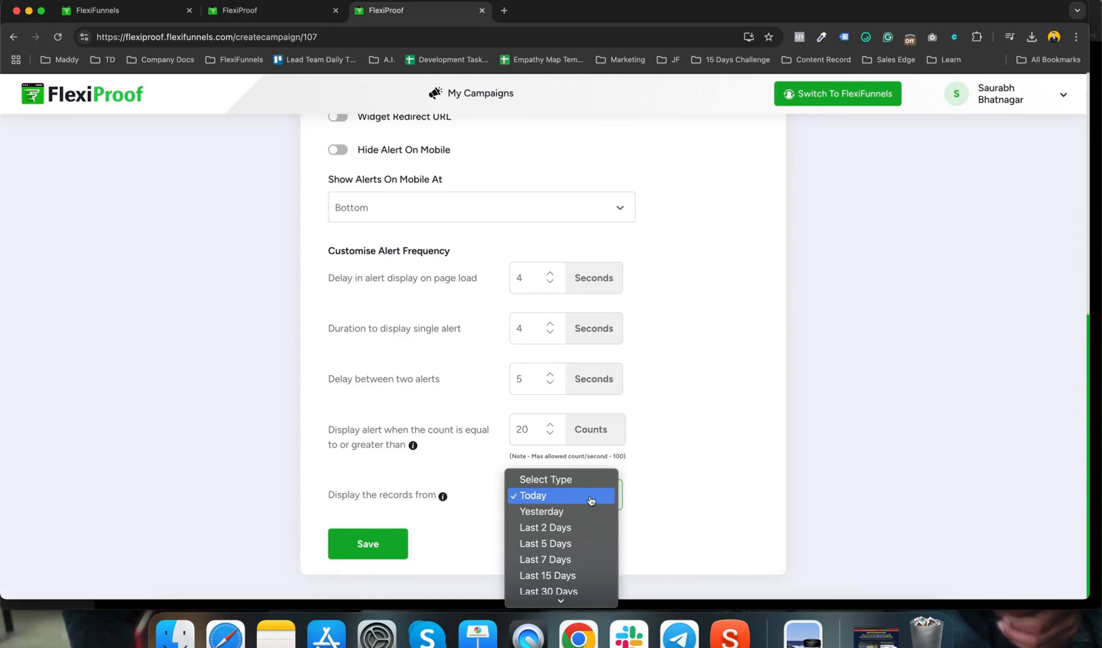
{"action": "left_click", "coordinate": [443, 490]}
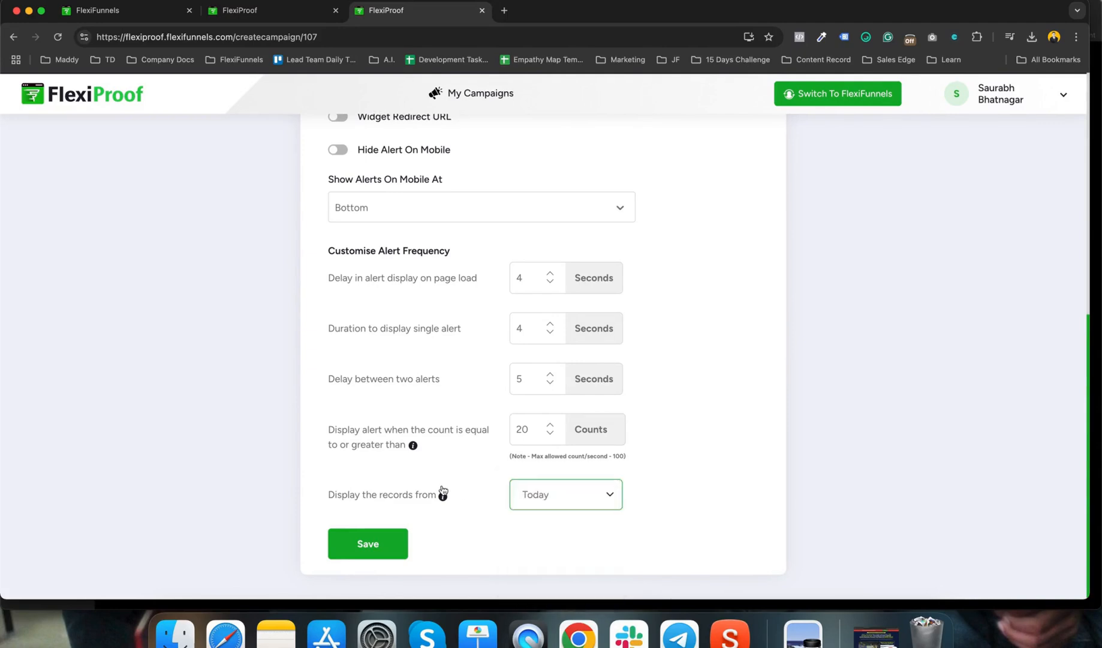
{"action": "left_click", "coordinate": [549, 504]}
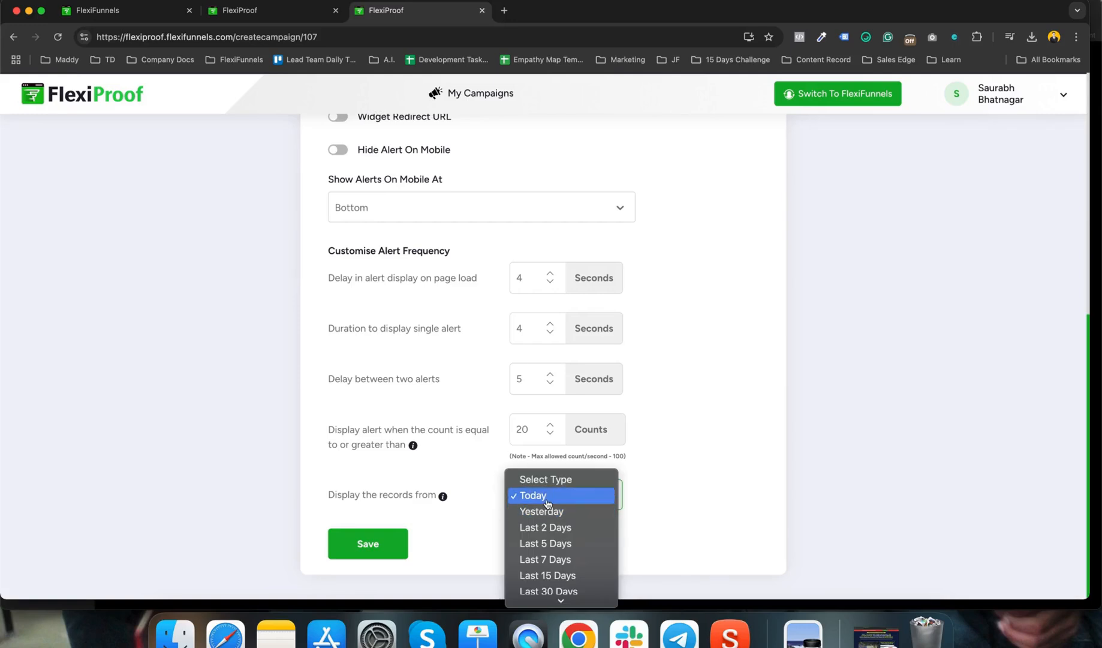
{"action": "left_click", "coordinate": [435, 467]}
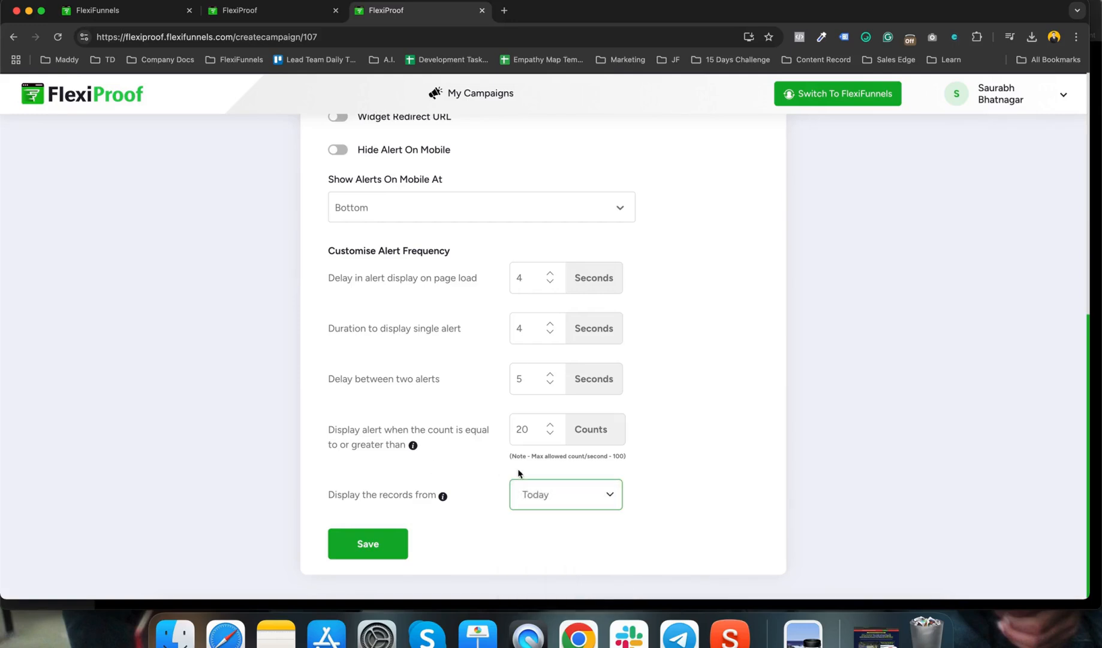
{"action": "left_click", "coordinate": [576, 489]}
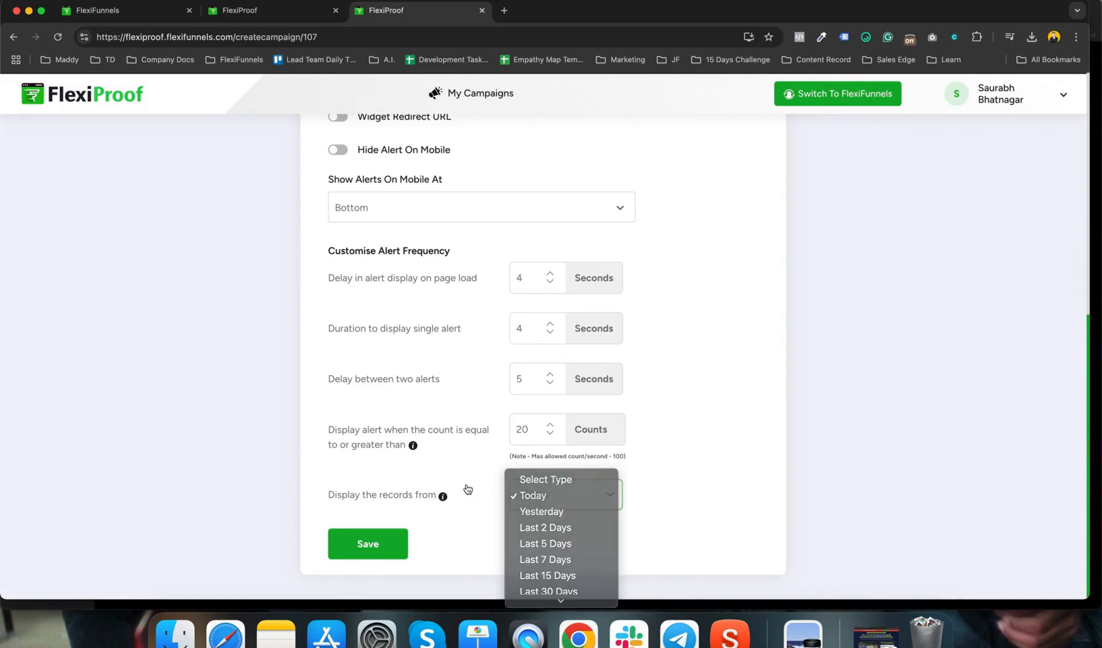
{"action": "left_click", "coordinate": [545, 495]}
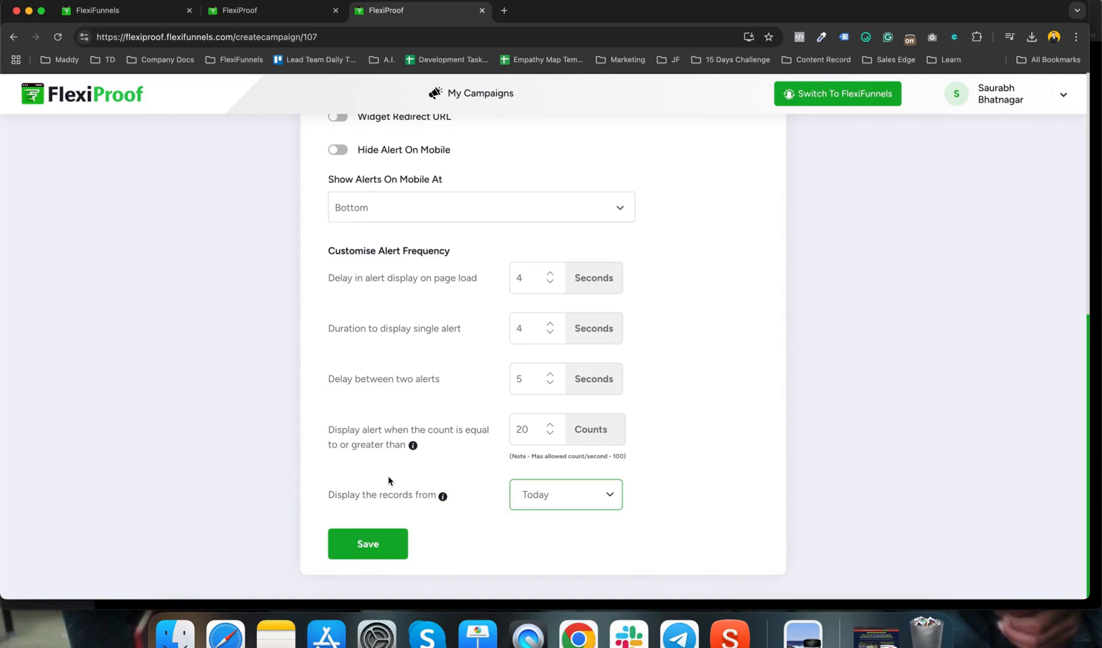
Look over the campaign's page settings once more and save them
{"action": "scroll", "coordinate": [388, 476], "scroll_direction": "up", "scroll_amount": 4}
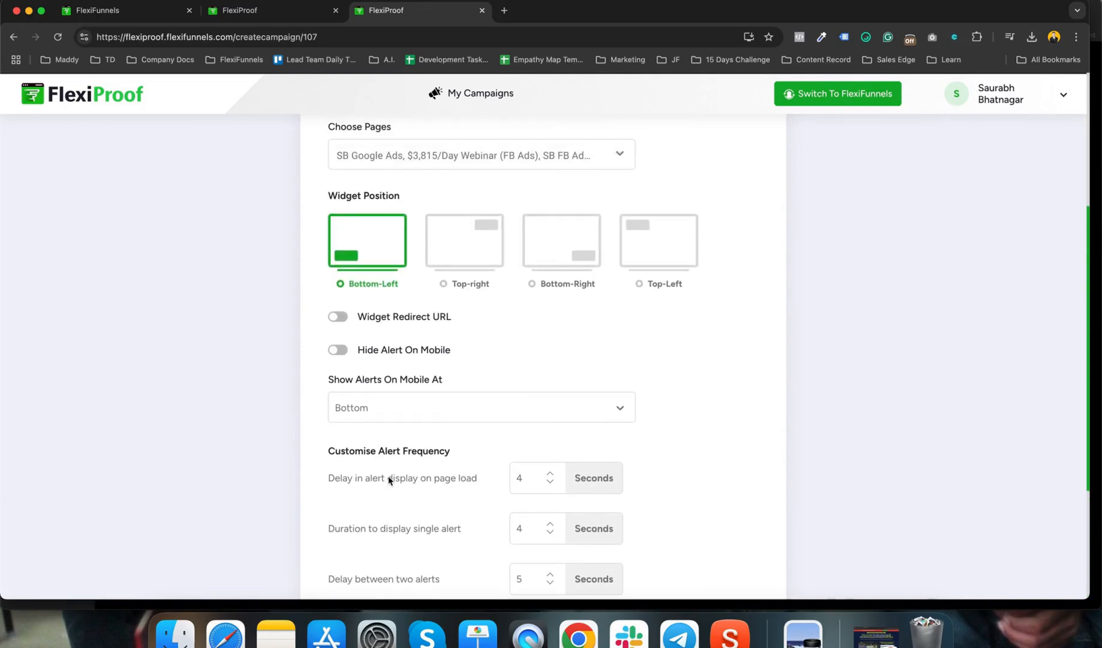
{"action": "scroll", "coordinate": [674, 364], "scroll_direction": "up", "scroll_amount": 5}
{"action": "scroll", "coordinate": [762, 404], "scroll_direction": "down", "scroll_amount": 8}
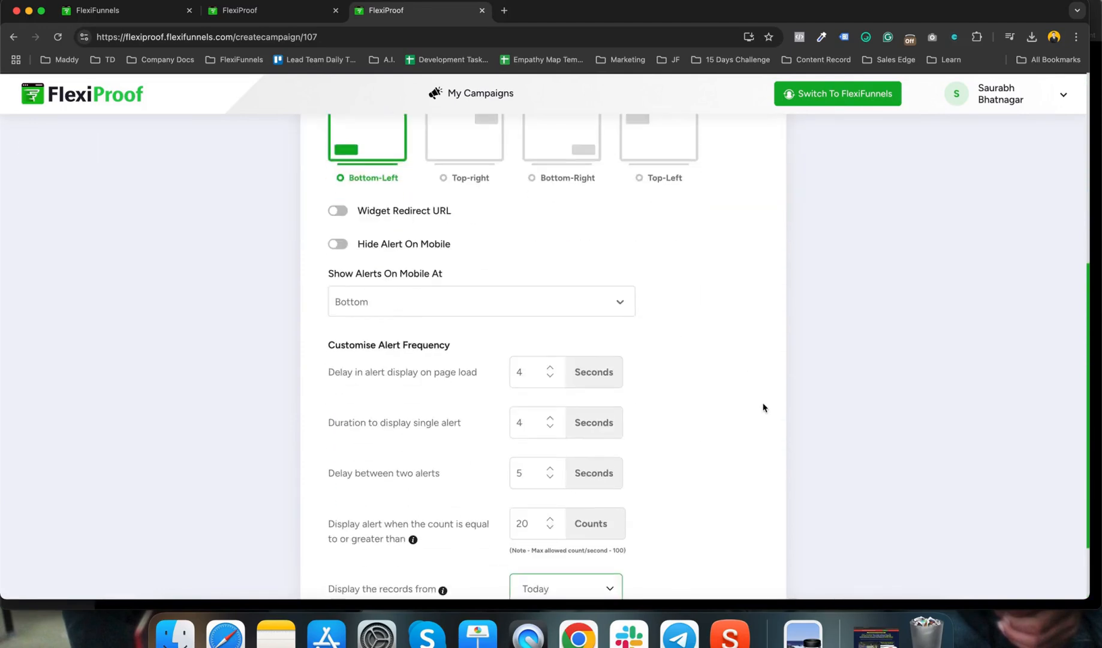
{"action": "left_click", "coordinate": [364, 543]}
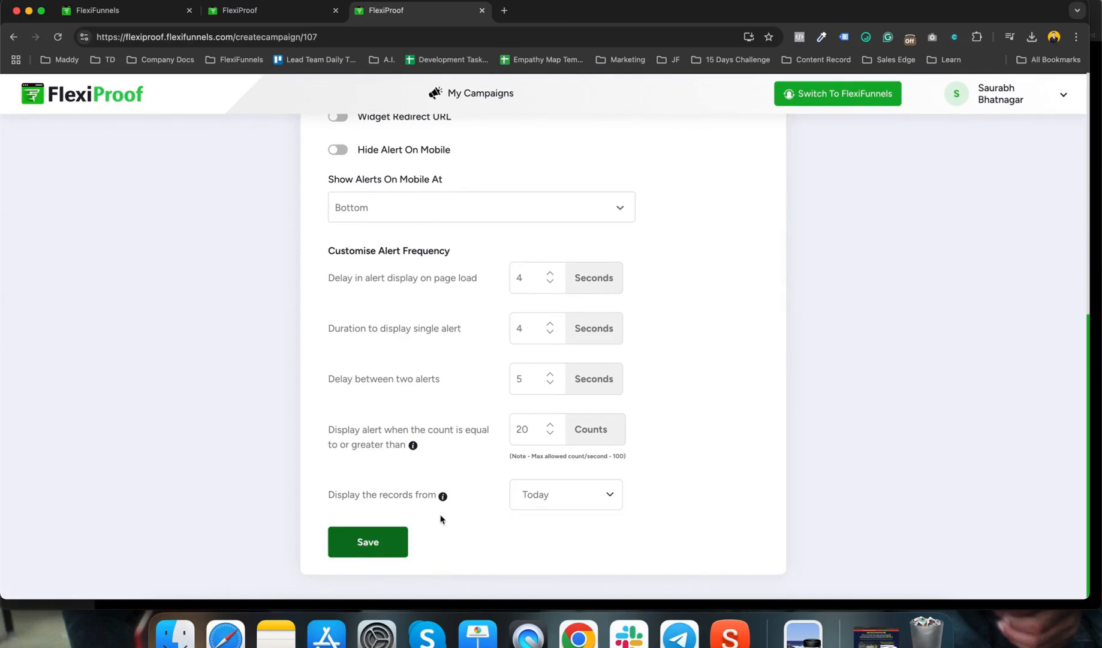